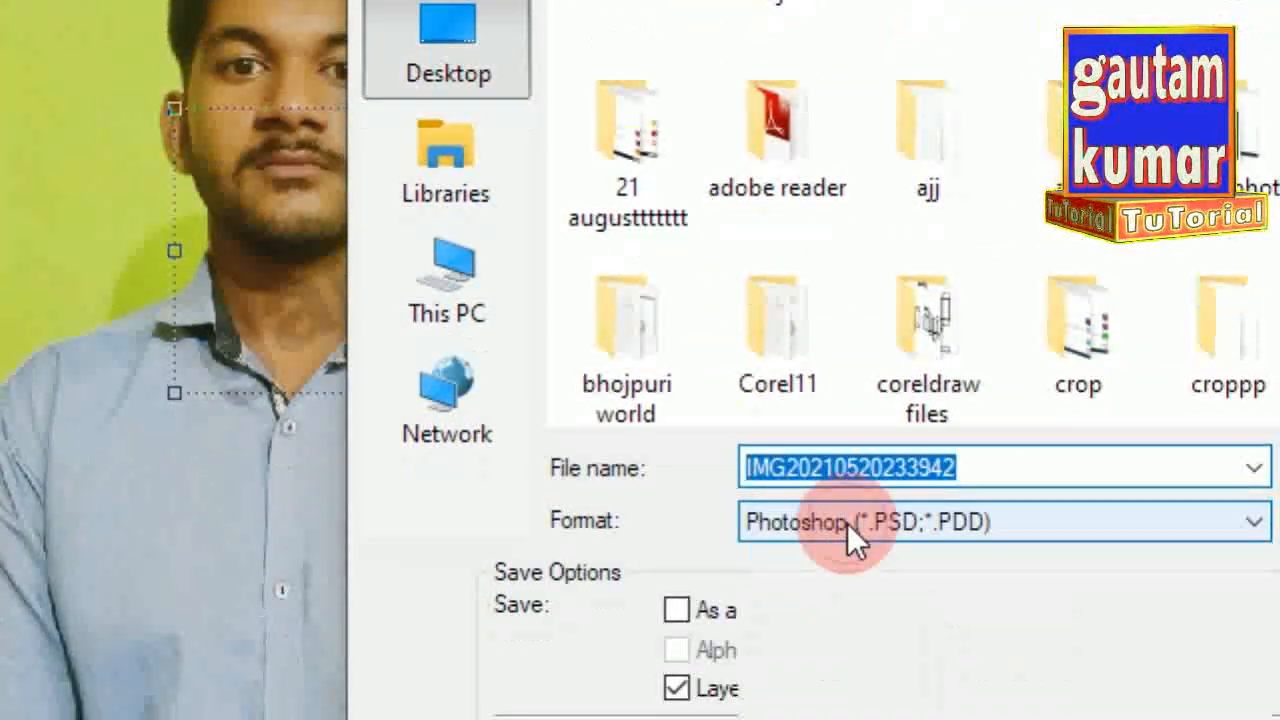
# - Save the portrait to the Desktop as a JPEG named "st watermark" at maximum quality 12, and close the working document
pyautogui.click(847, 523)
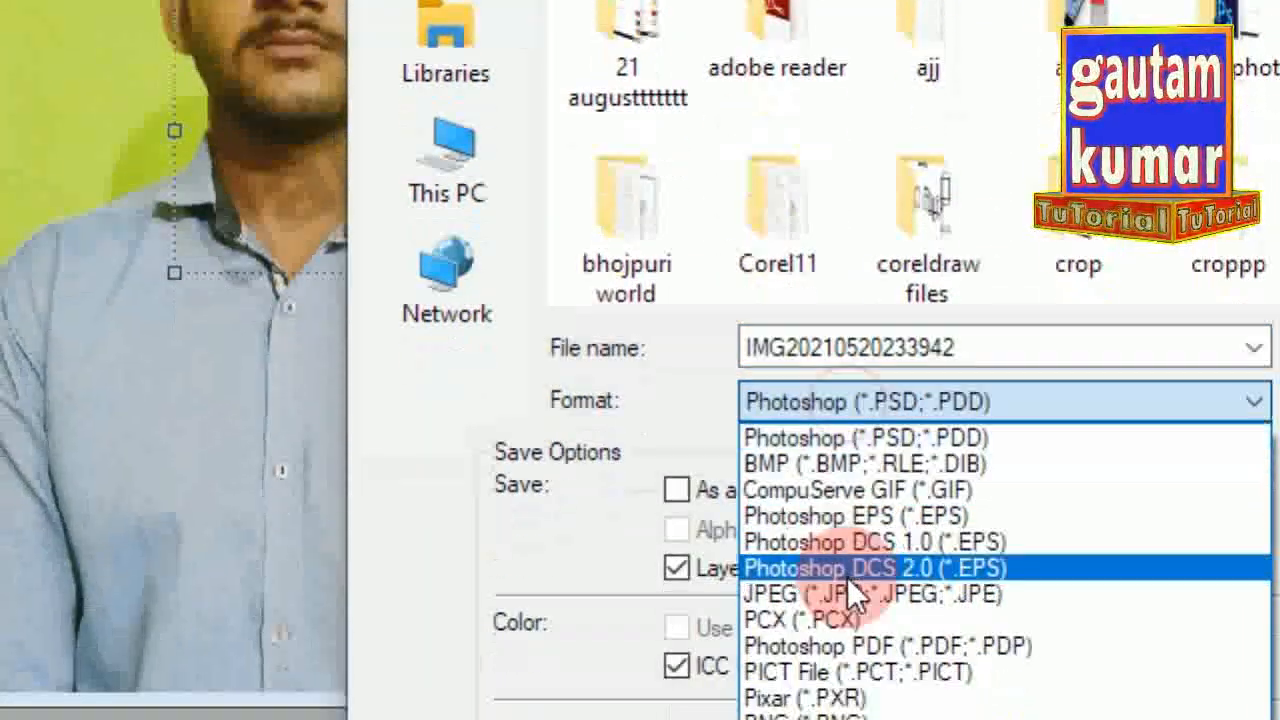
pyautogui.click(849, 713)
pyautogui.moveTo(1007, 268); pyautogui.dragTo(670, 268)
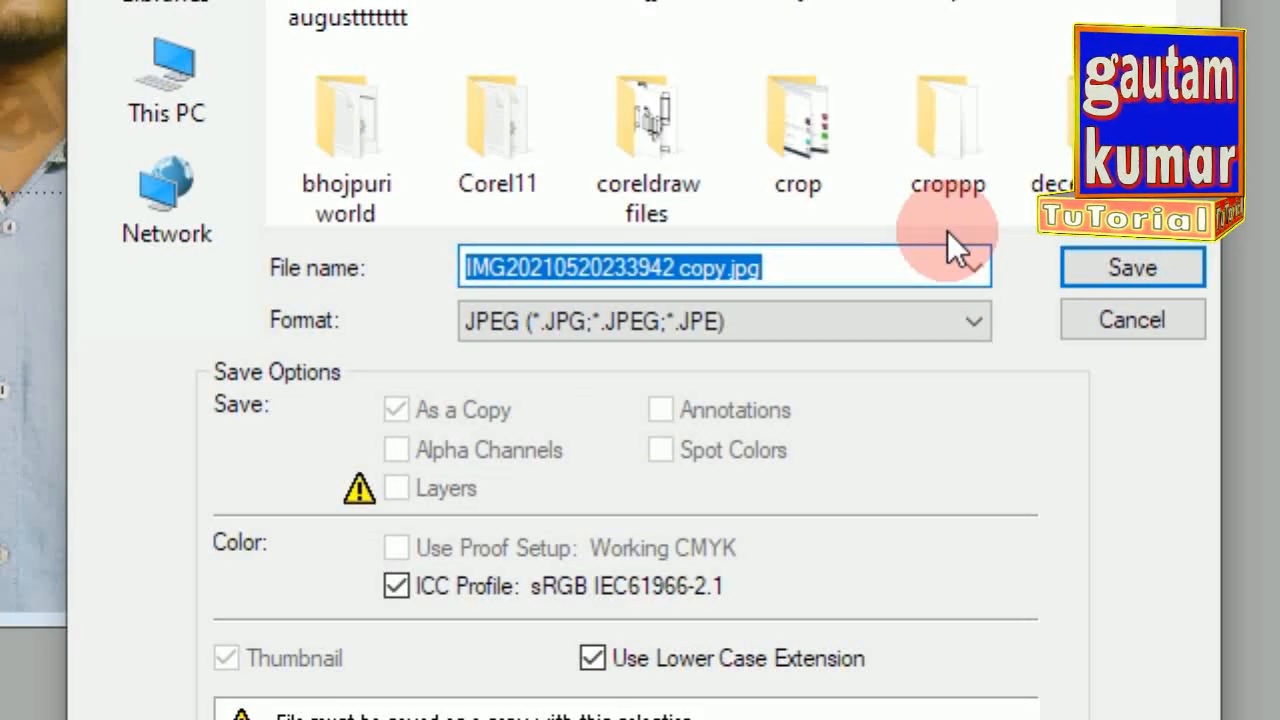
pyautogui.write('st water')
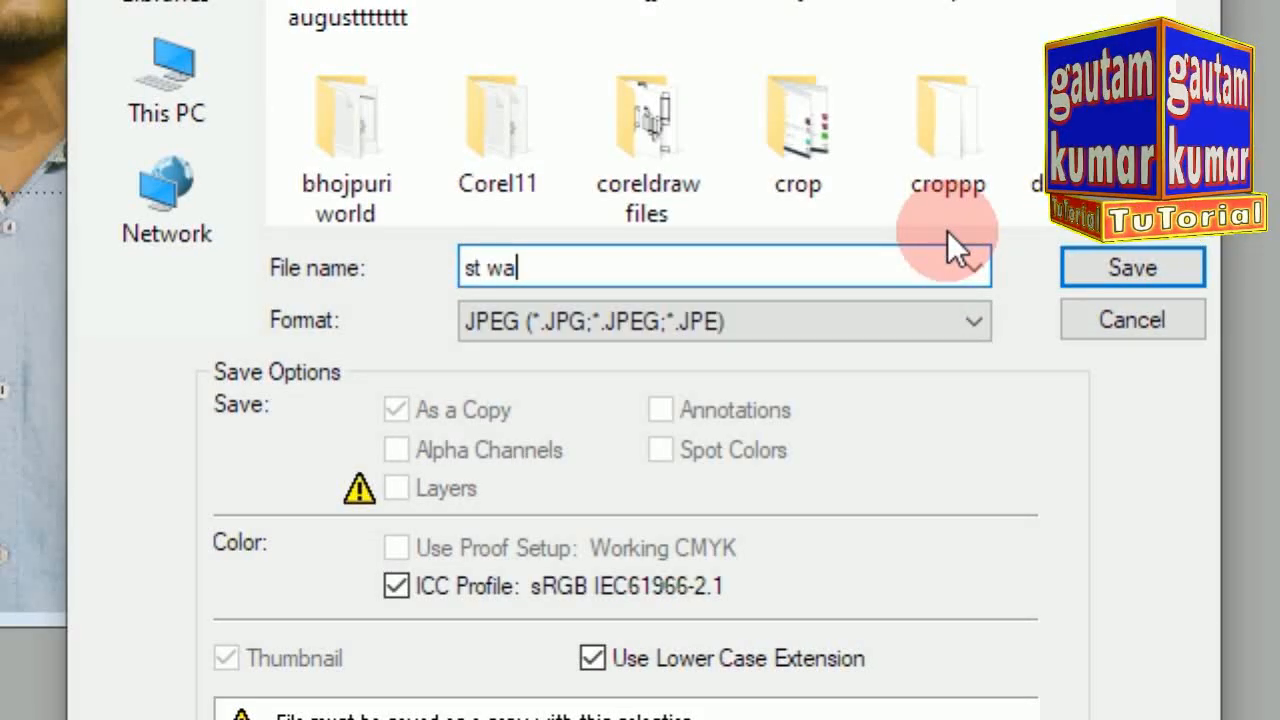
pyautogui.write('mark')
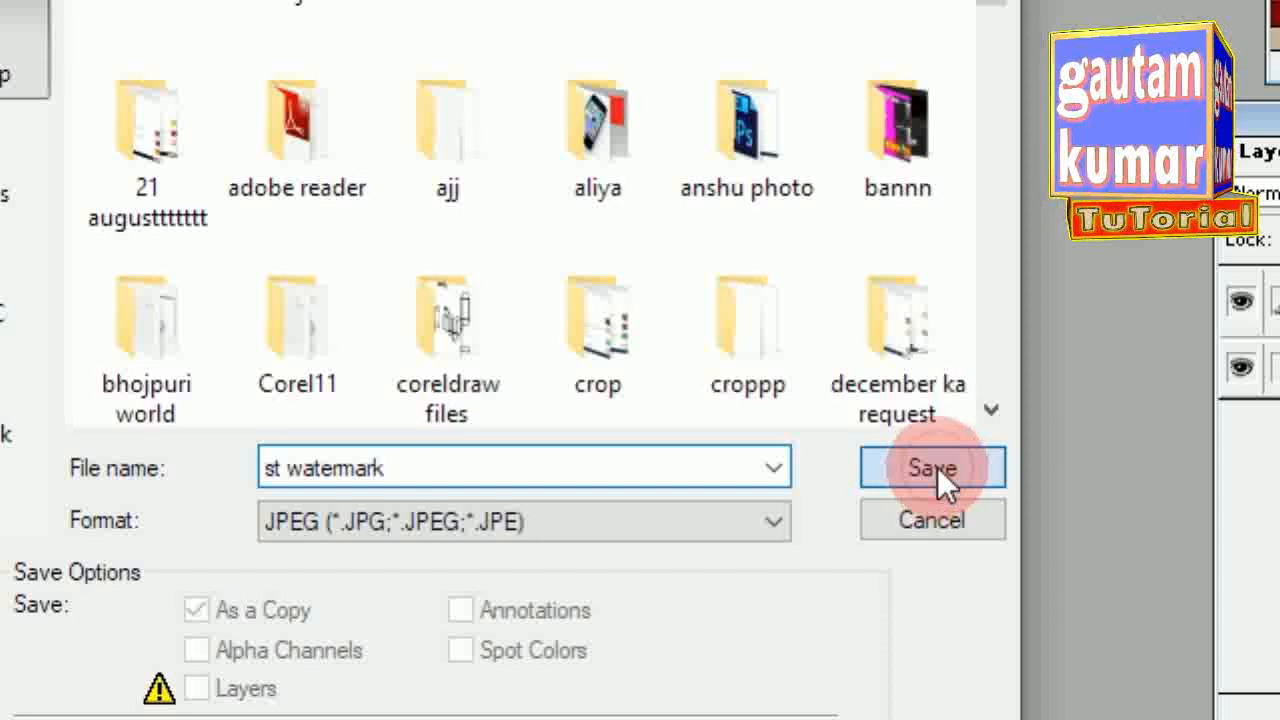
pyautogui.click(1132, 347)
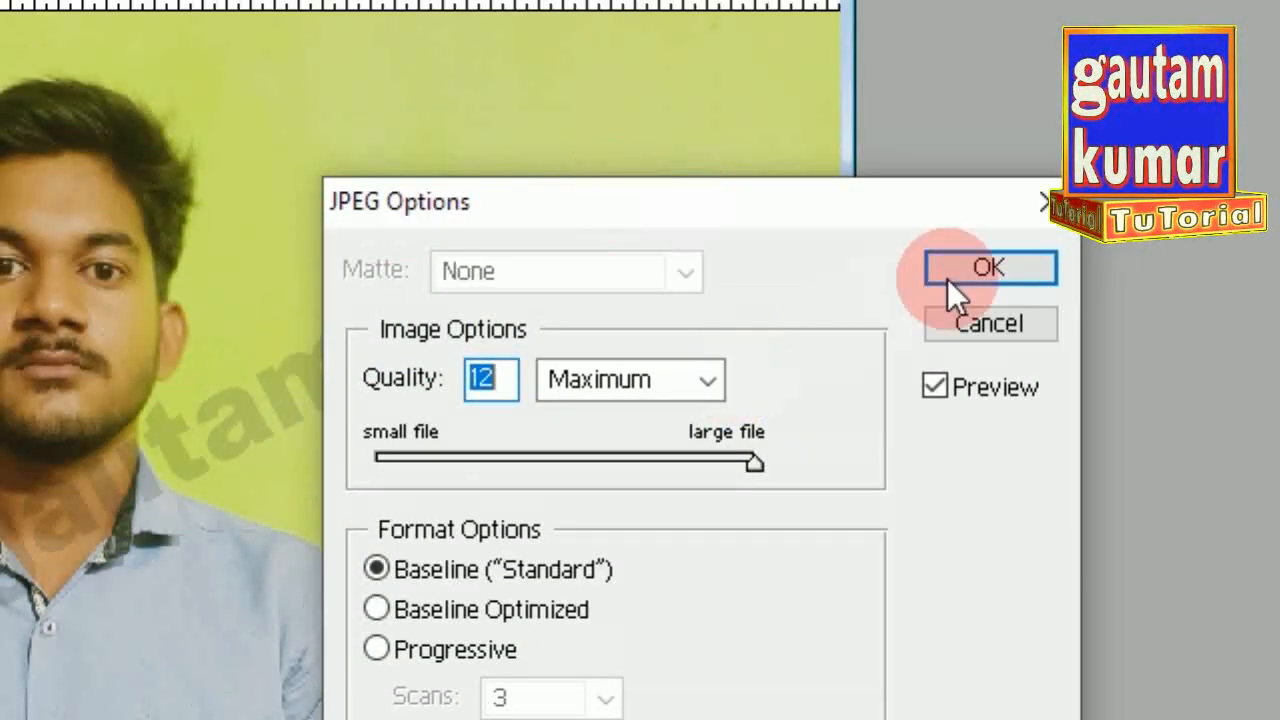
pyautogui.click(950, 278)
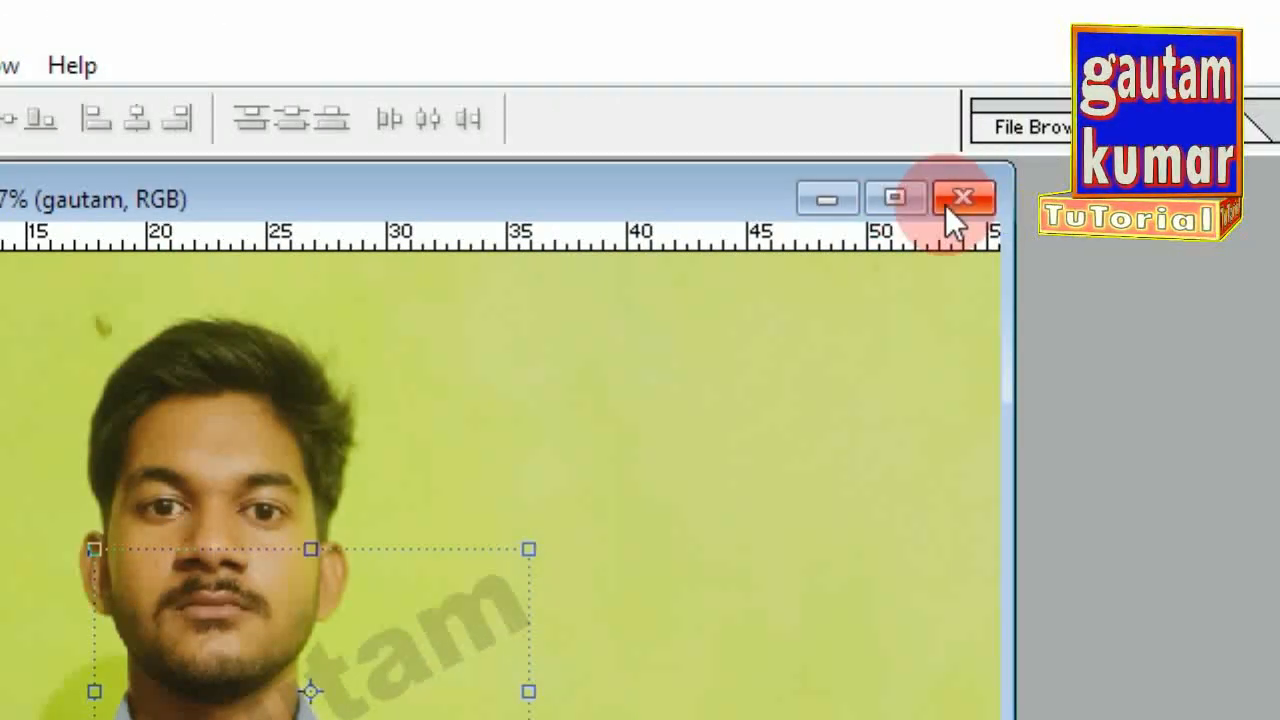
pyautogui.click(1075, 122)
pyautogui.click(689, 593)
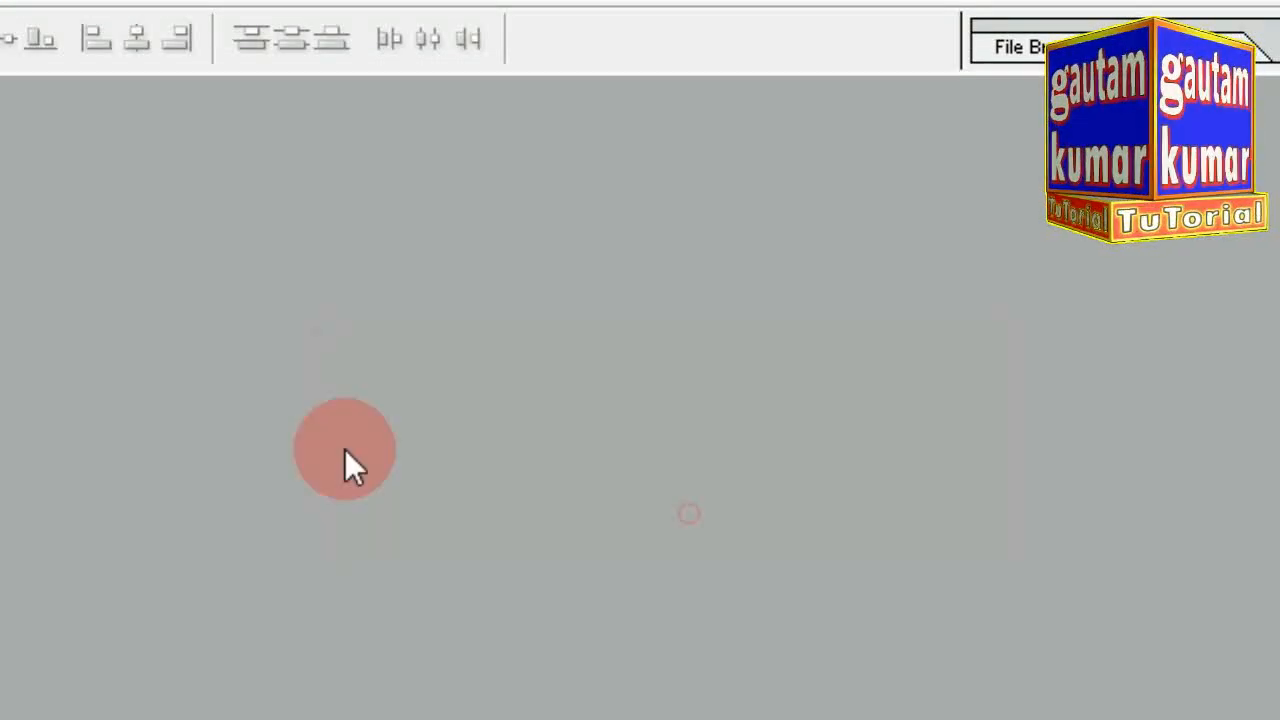
# - Open the saved "st watermark" image from the Desktop to check the watermark, and close it again
pyautogui.click(46, 70)
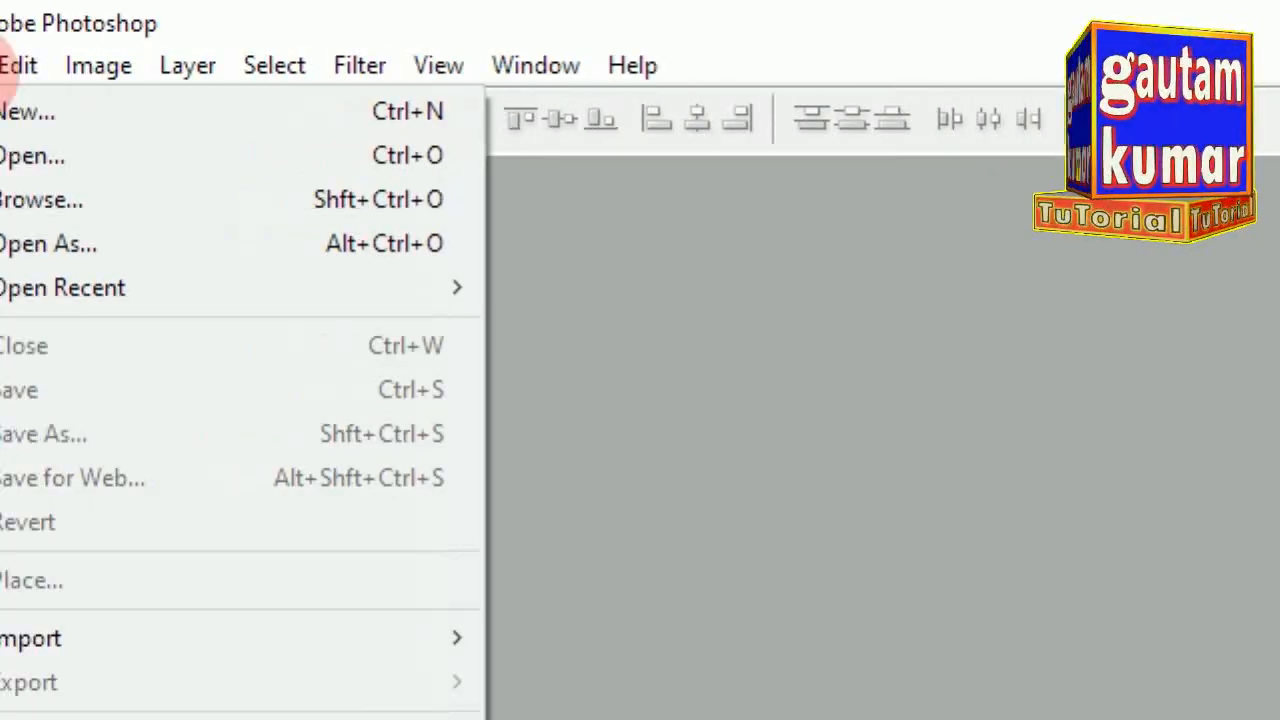
pyautogui.click(62, 156)
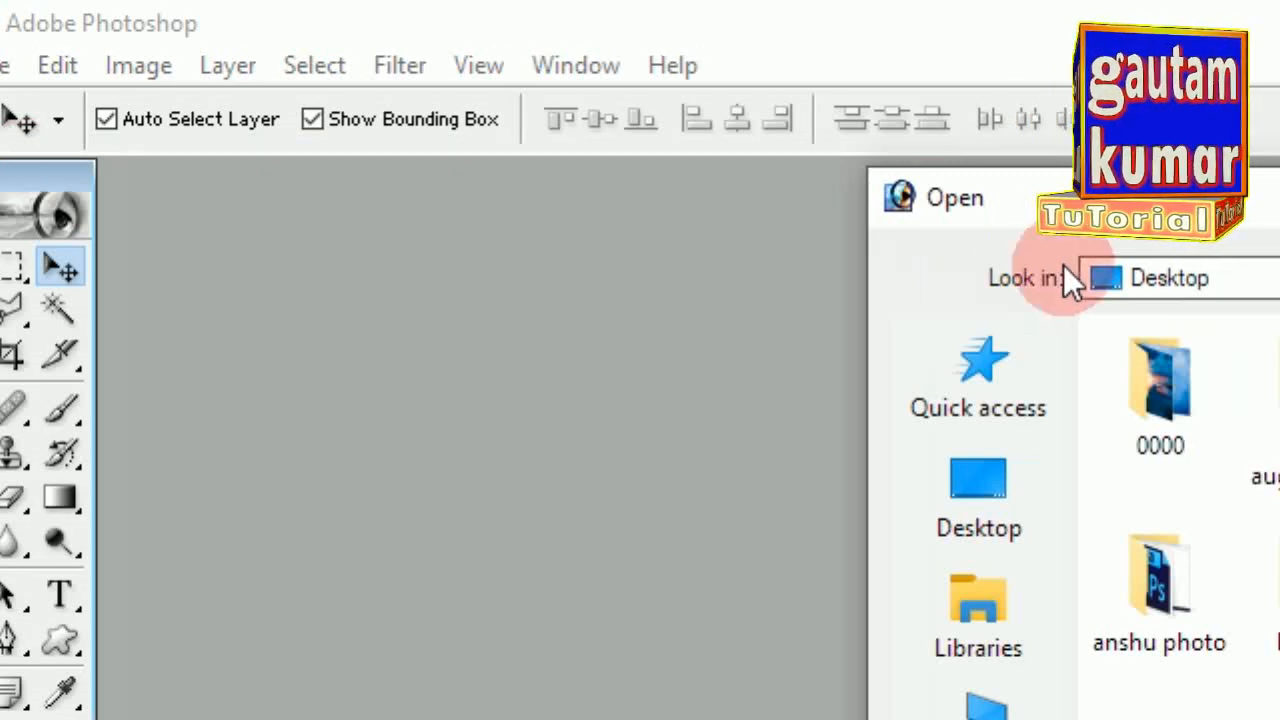
pyautogui.scroll(-4, 980, 490)
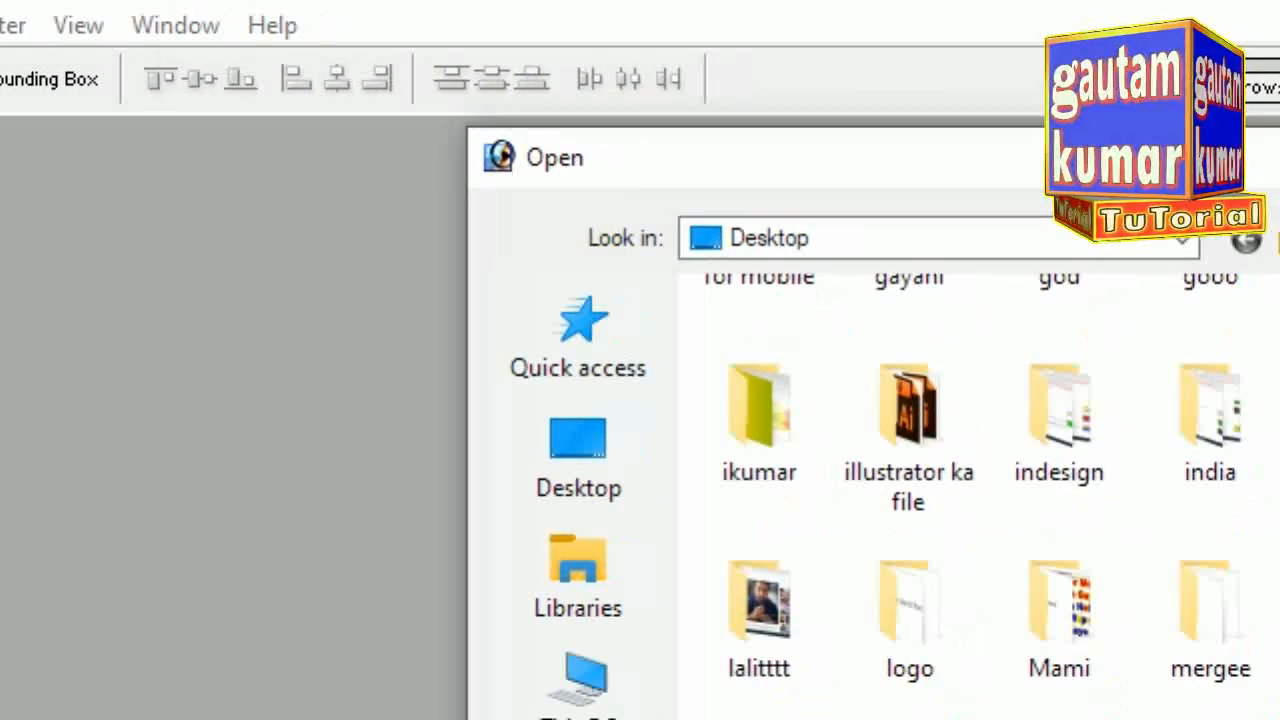
pyautogui.moveTo(1279, 492); pyautogui.dragTo(940, 482)
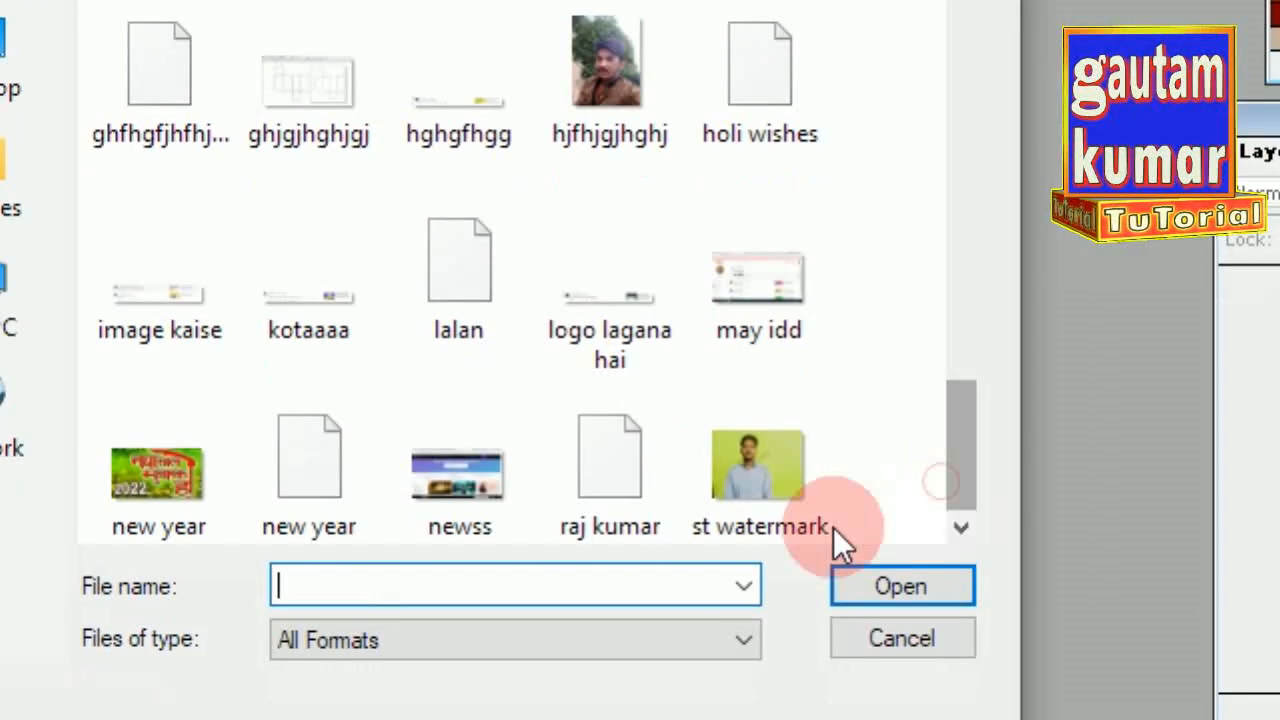
pyautogui.click(769, 499)
pyautogui.click(912, 587)
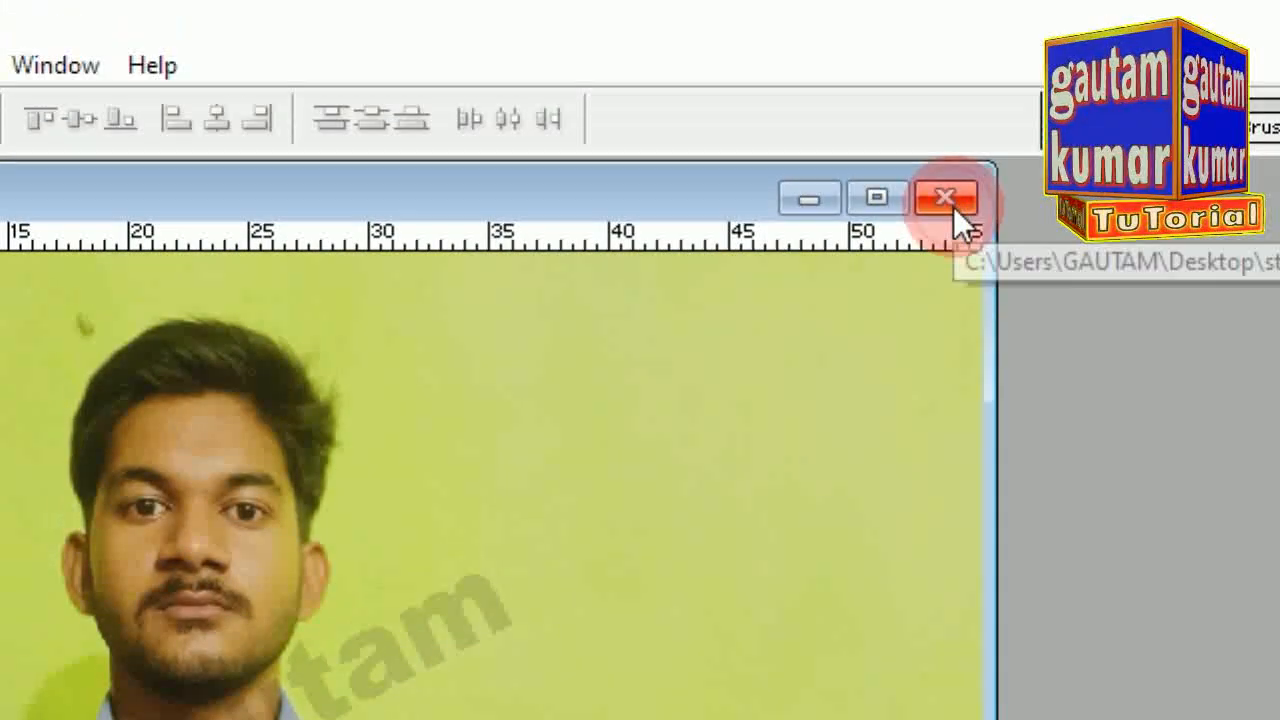
pyautogui.click(990, 80)
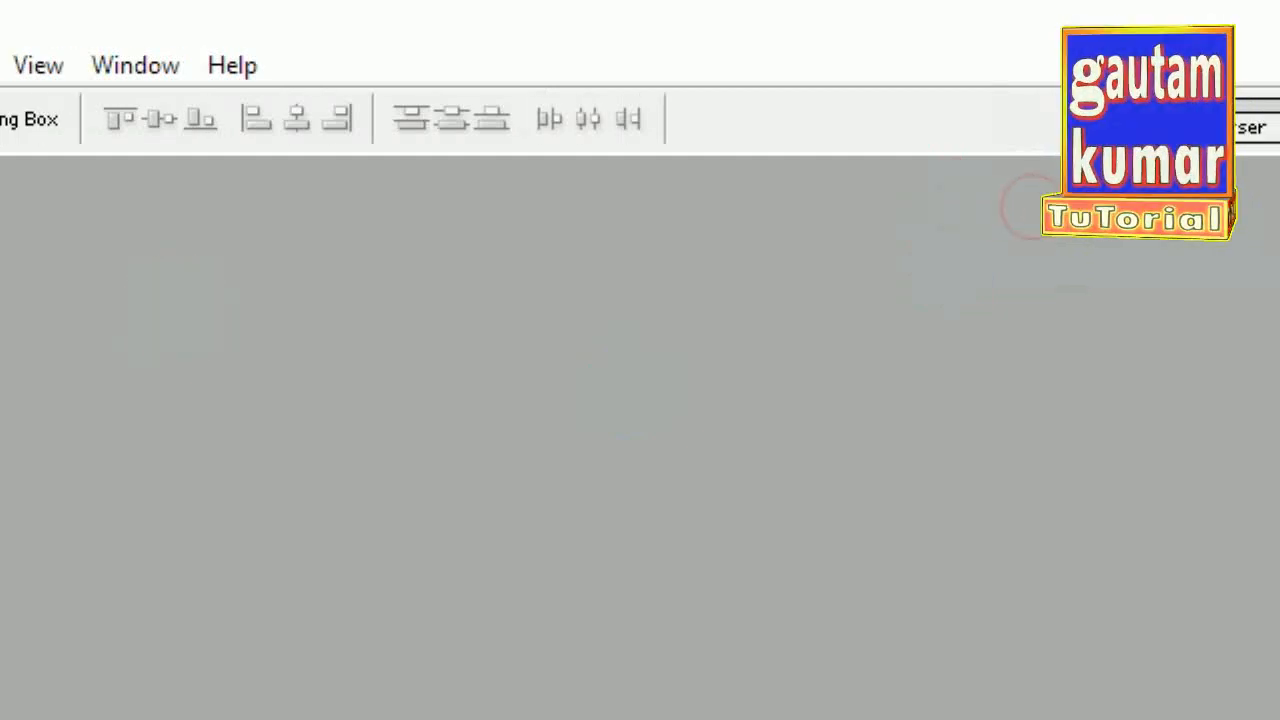
# - Open KD011.jpg from the "new photo" folder on the Desktop, discarding its embedded color profile
pyautogui.click(2, 65)
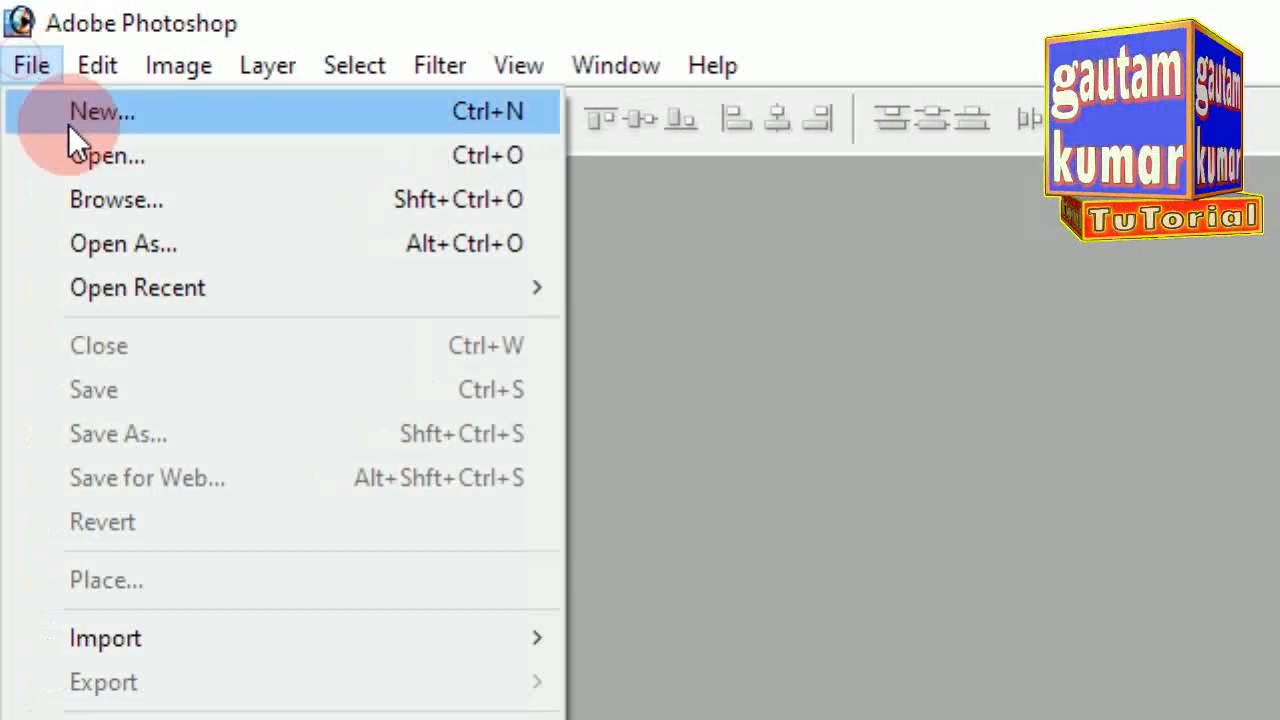
pyautogui.click(10, 155)
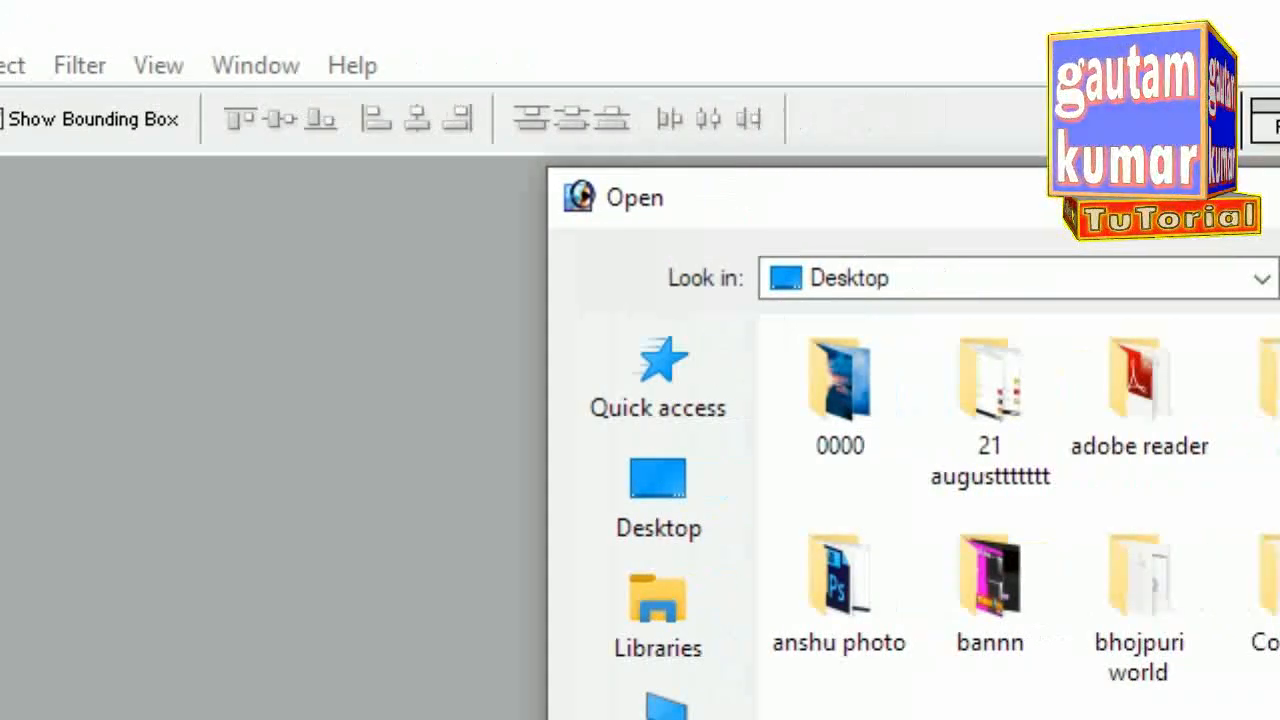
pyautogui.moveTo(1270, 403); pyautogui.dragTo(880, 566)
pyautogui.doubleClick(293, 636)
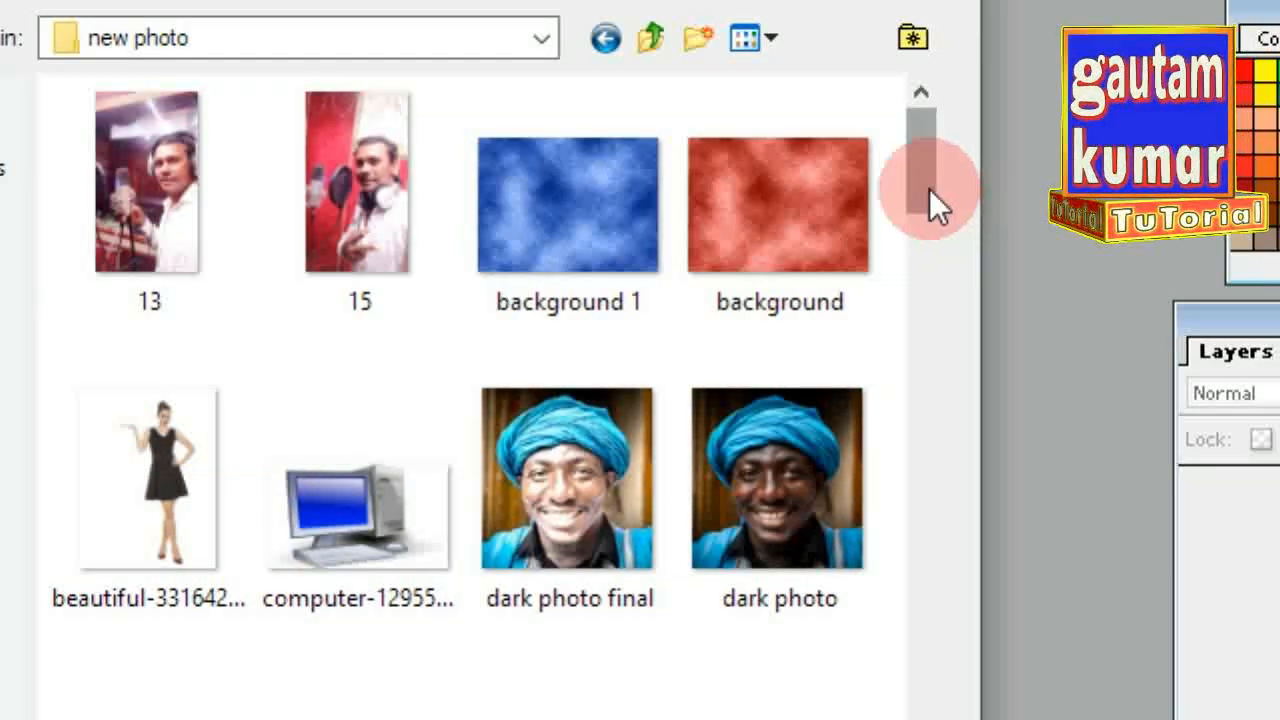
pyautogui.moveTo(969, 188); pyautogui.dragTo(907, 489)
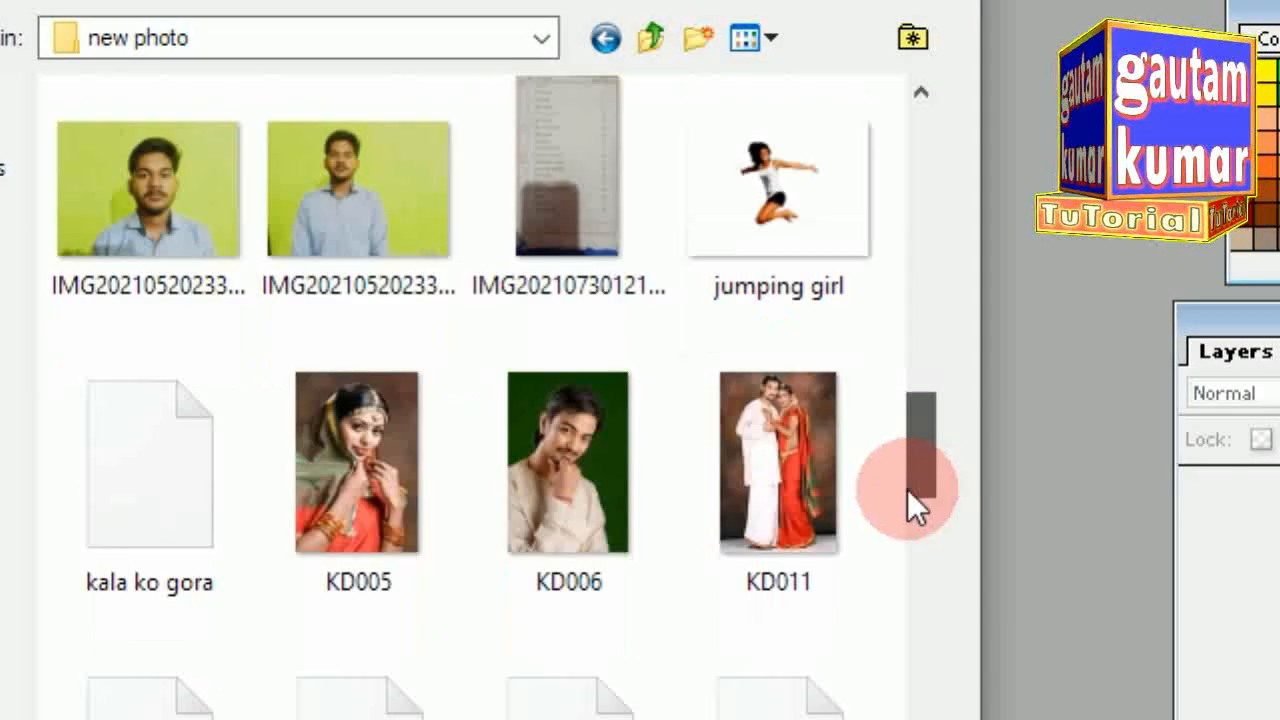
pyautogui.click(785, 531)
pyautogui.click(837, 617)
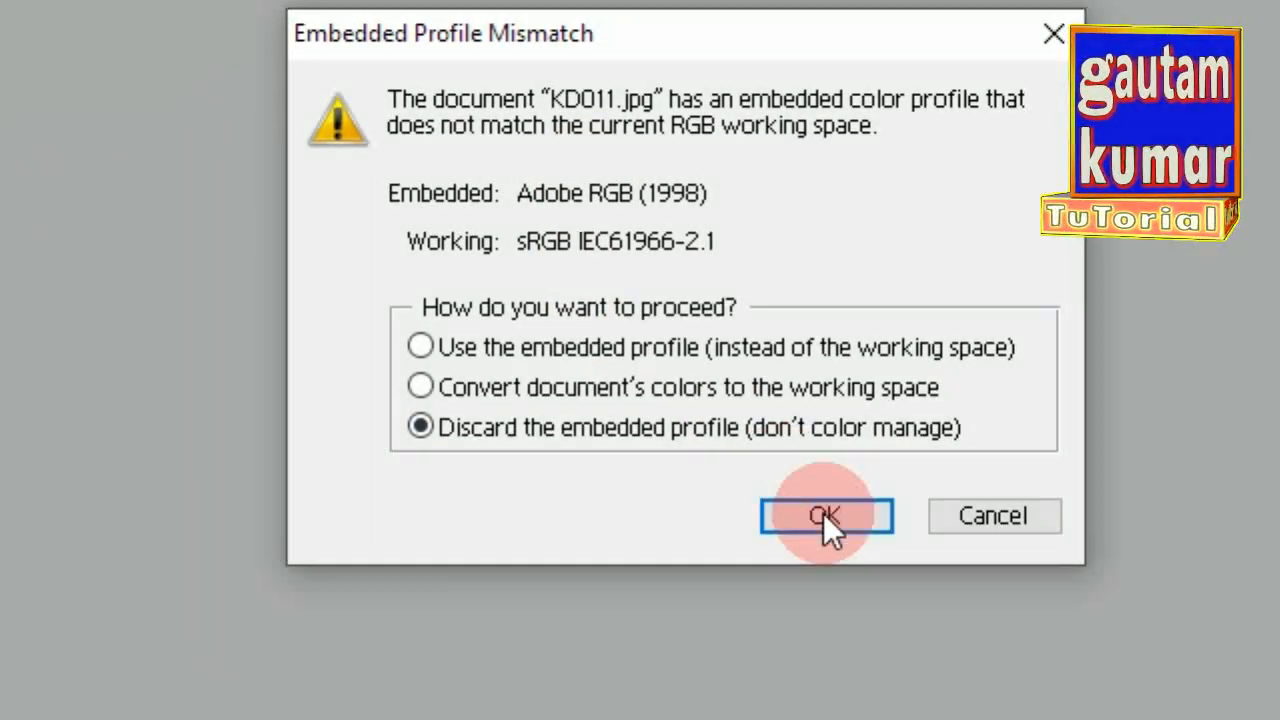
pyautogui.click(826, 518)
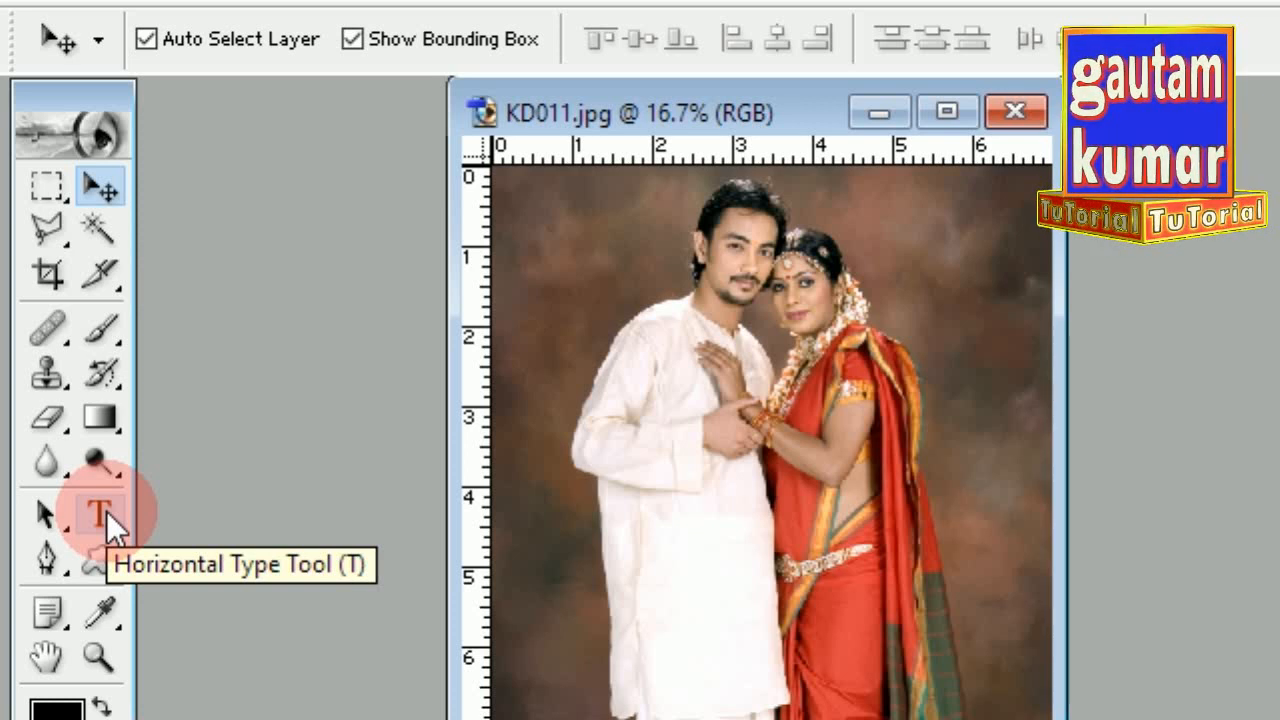
# - Add the horizontal text "thanks" over the couple photo in Baskerville Old Face
pyautogui.click(104, 513)
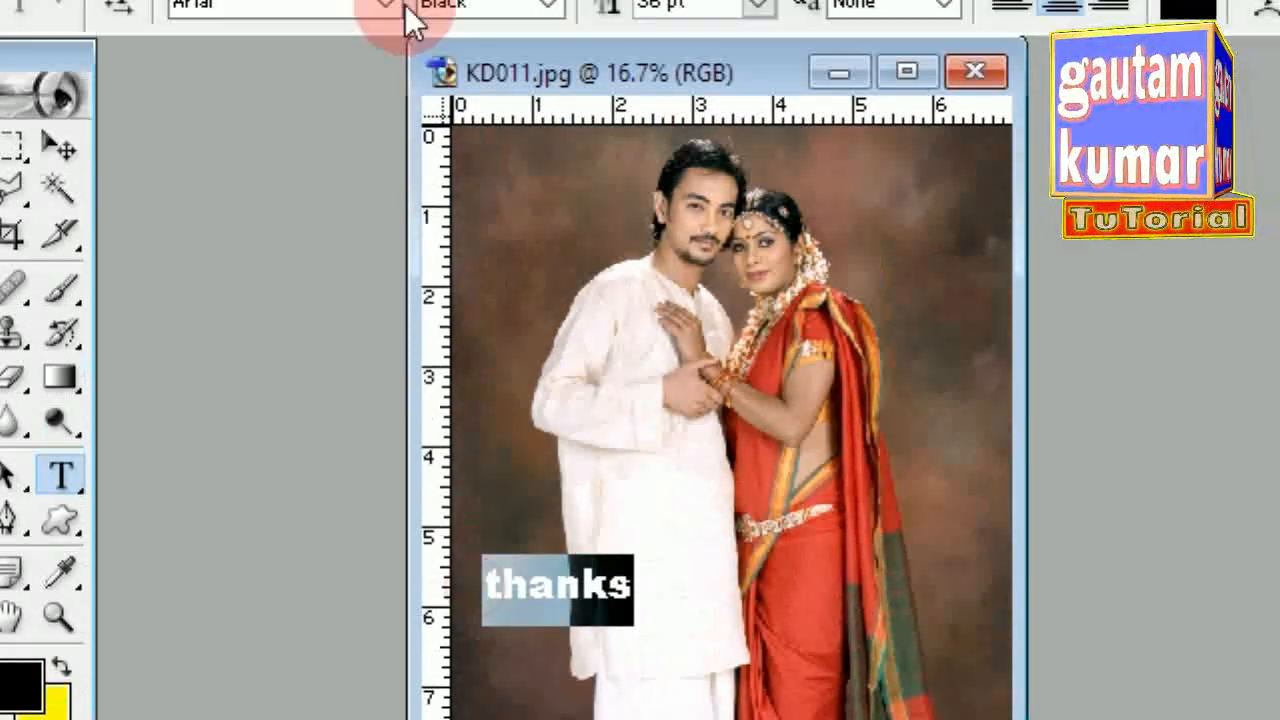
pyautogui.click(388, 121)
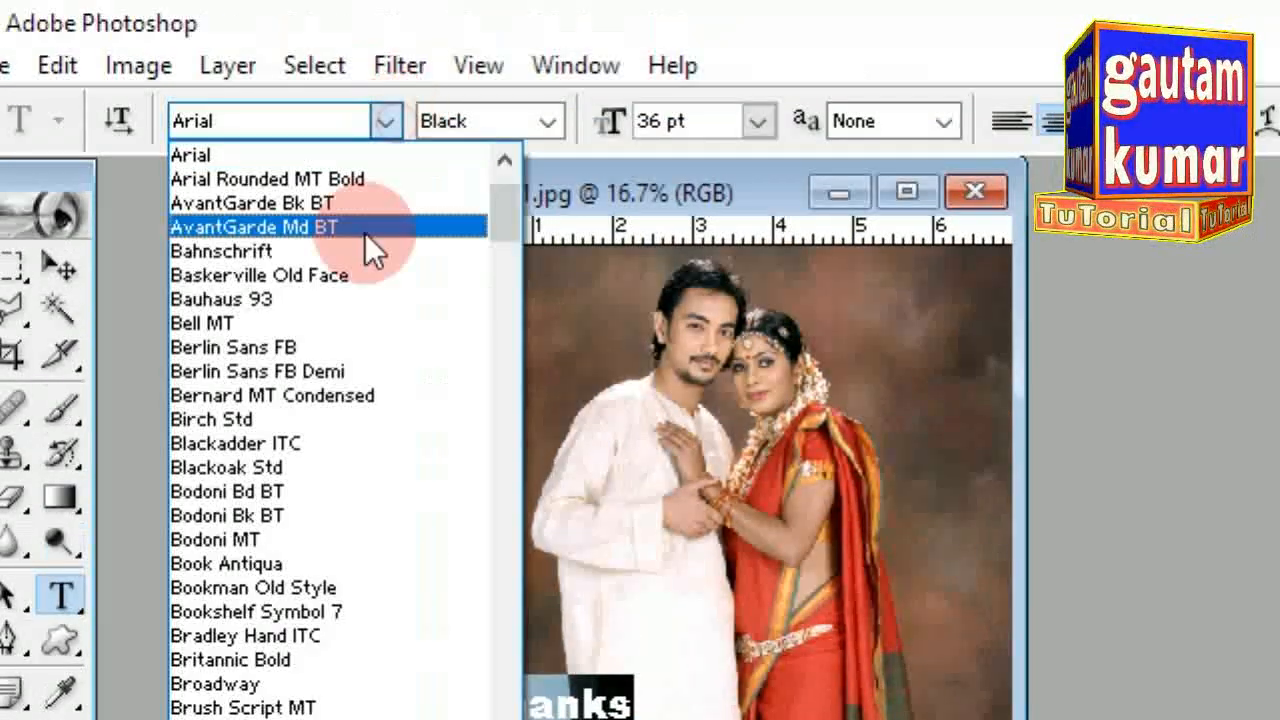
pyautogui.click(363, 274)
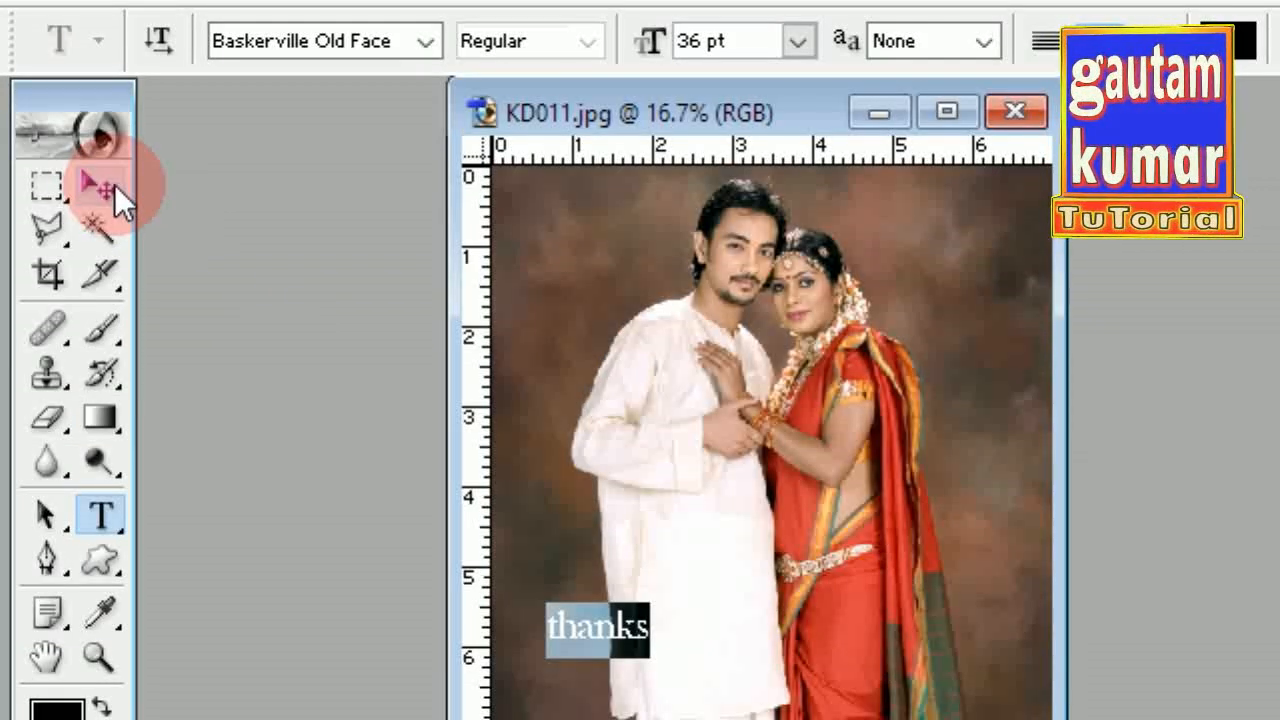
pyautogui.click(114, 184)
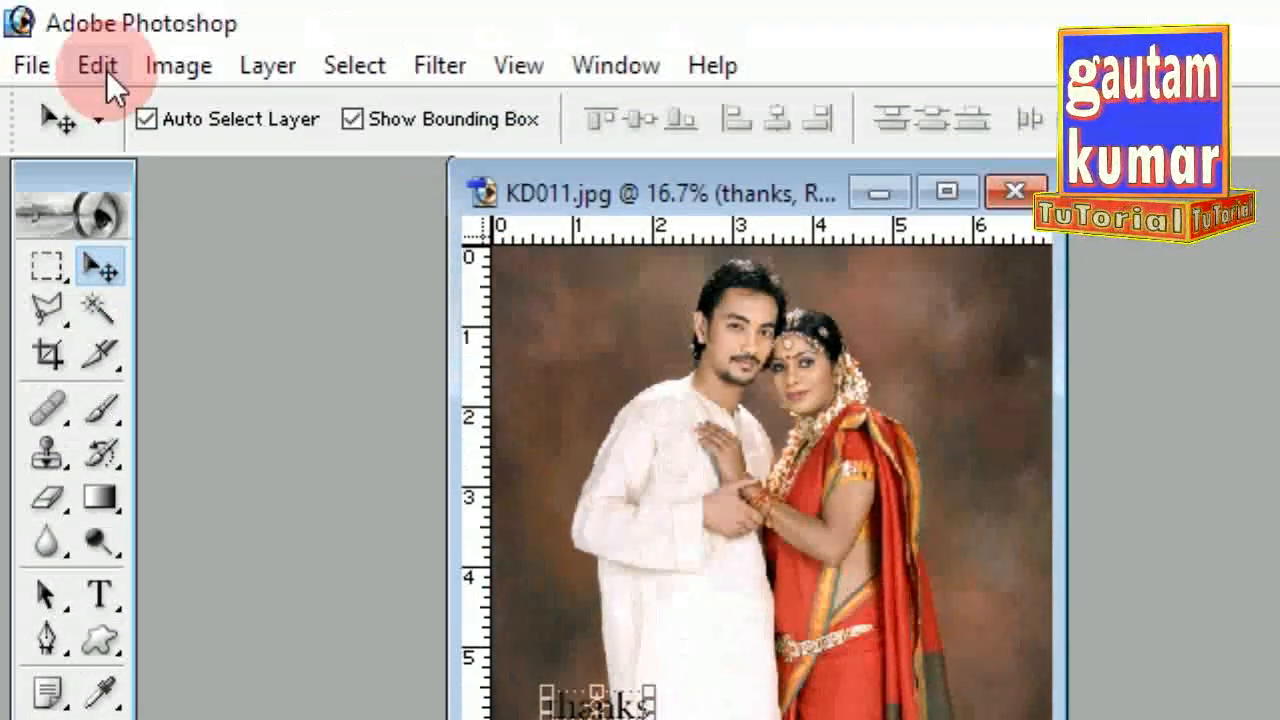
# - Enlarge the "thanks" text with Free Transform so it spans more than half the photo's width
pyautogui.click(106, 64)
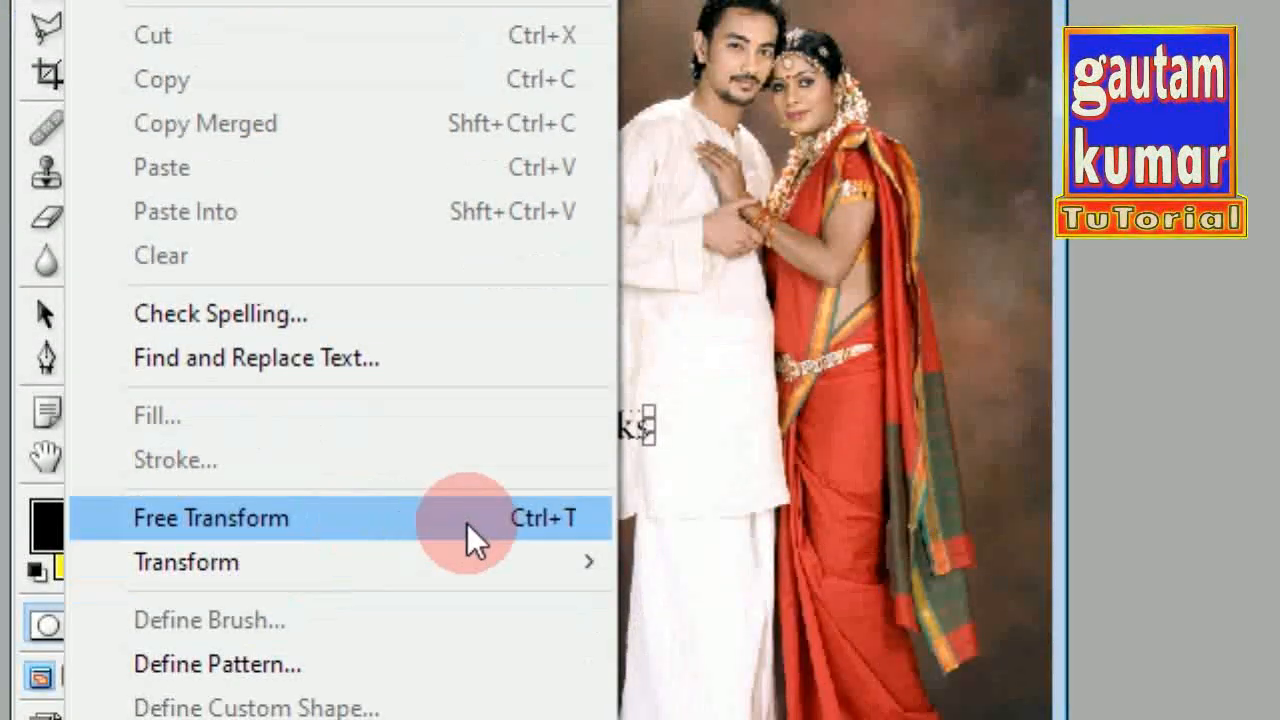
pyautogui.click(535, 518)
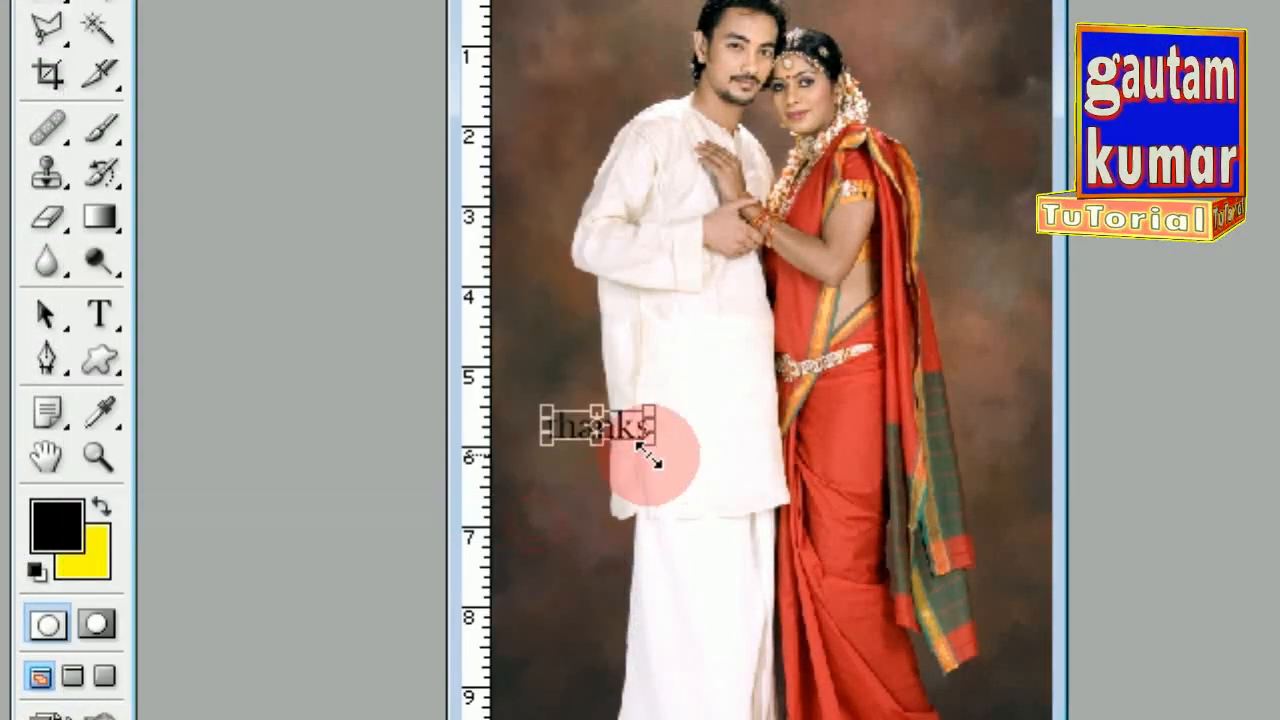
pyautogui.moveTo(803, 493); pyautogui.dragTo(900, 510)
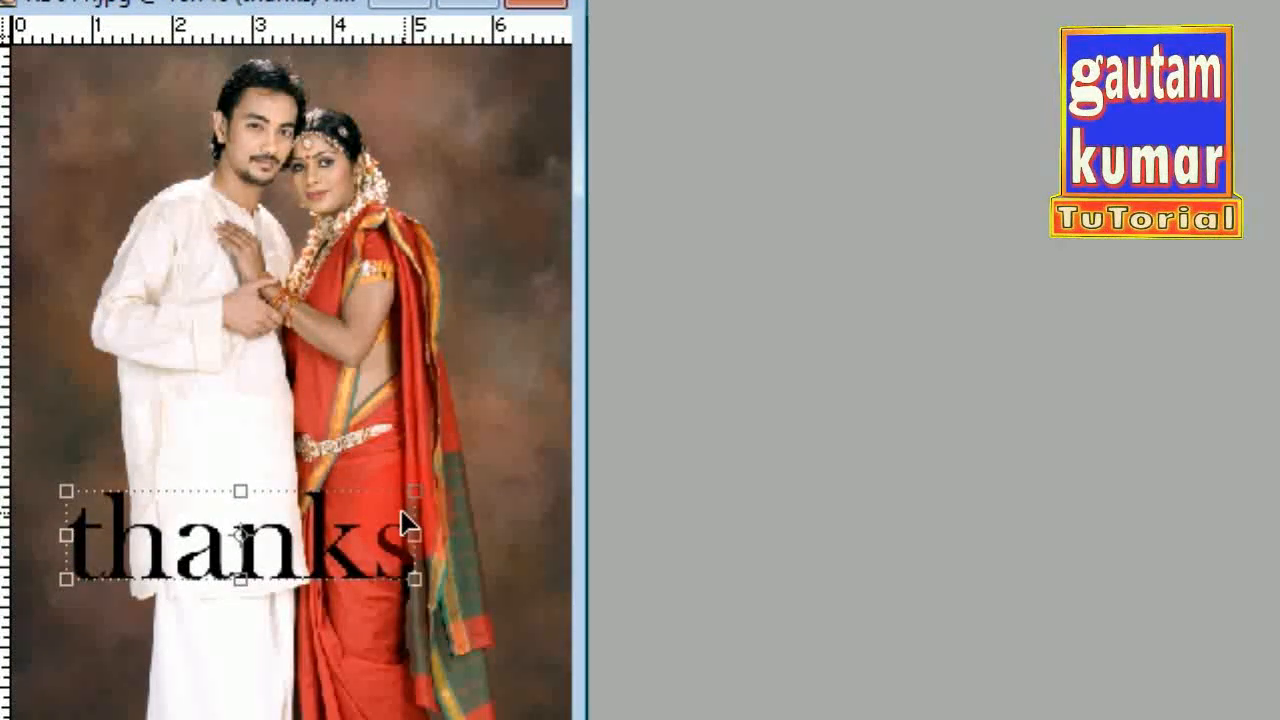
# - Rotate the "thanks" text to -35.2° so it rises diagonally across the couple, and apply the transformation
pyautogui.moveTo(453, 470); pyautogui.dragTo(446, 562)
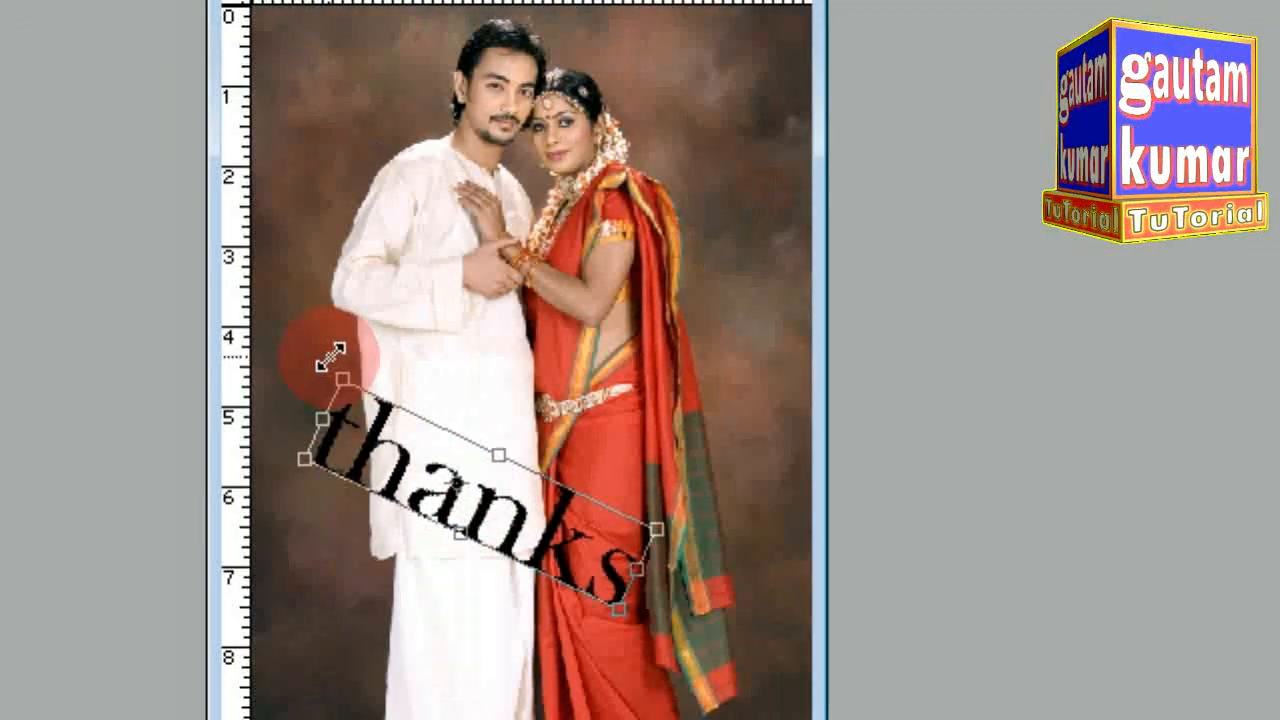
pyautogui.moveTo(327, 345); pyautogui.dragTo(288, 561)
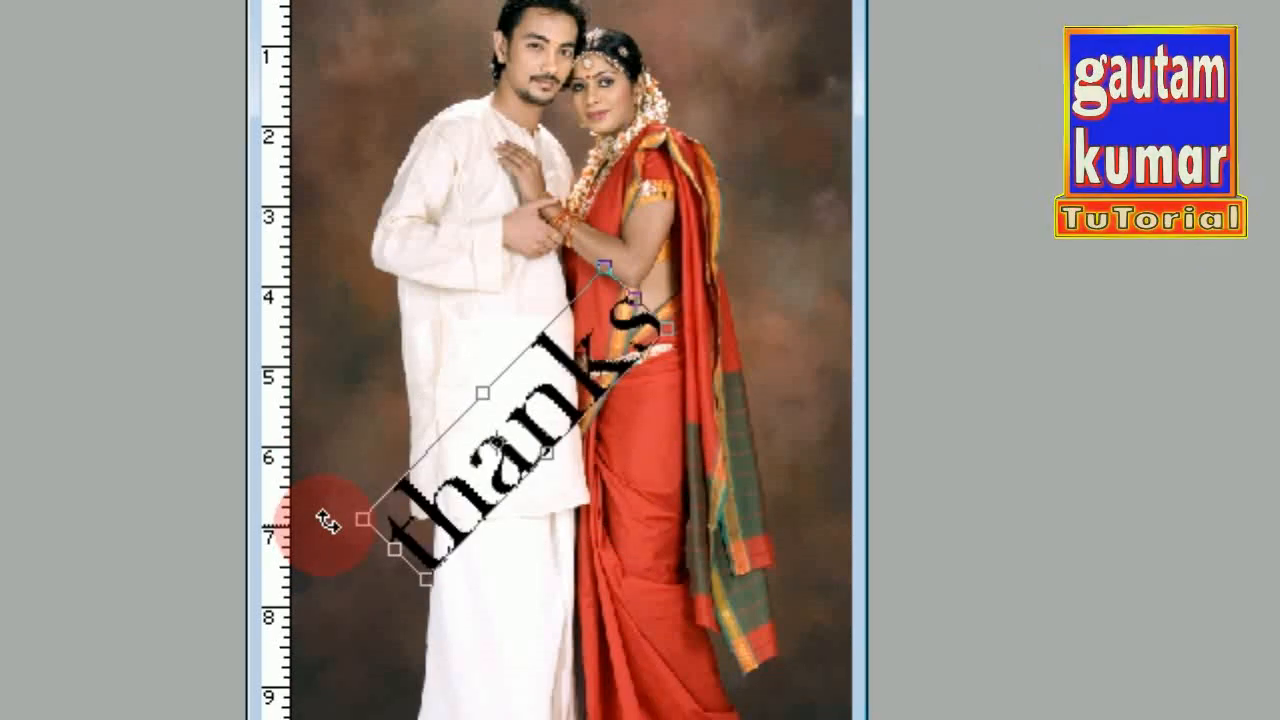
pyautogui.moveTo(328, 521); pyautogui.dragTo(323, 485)
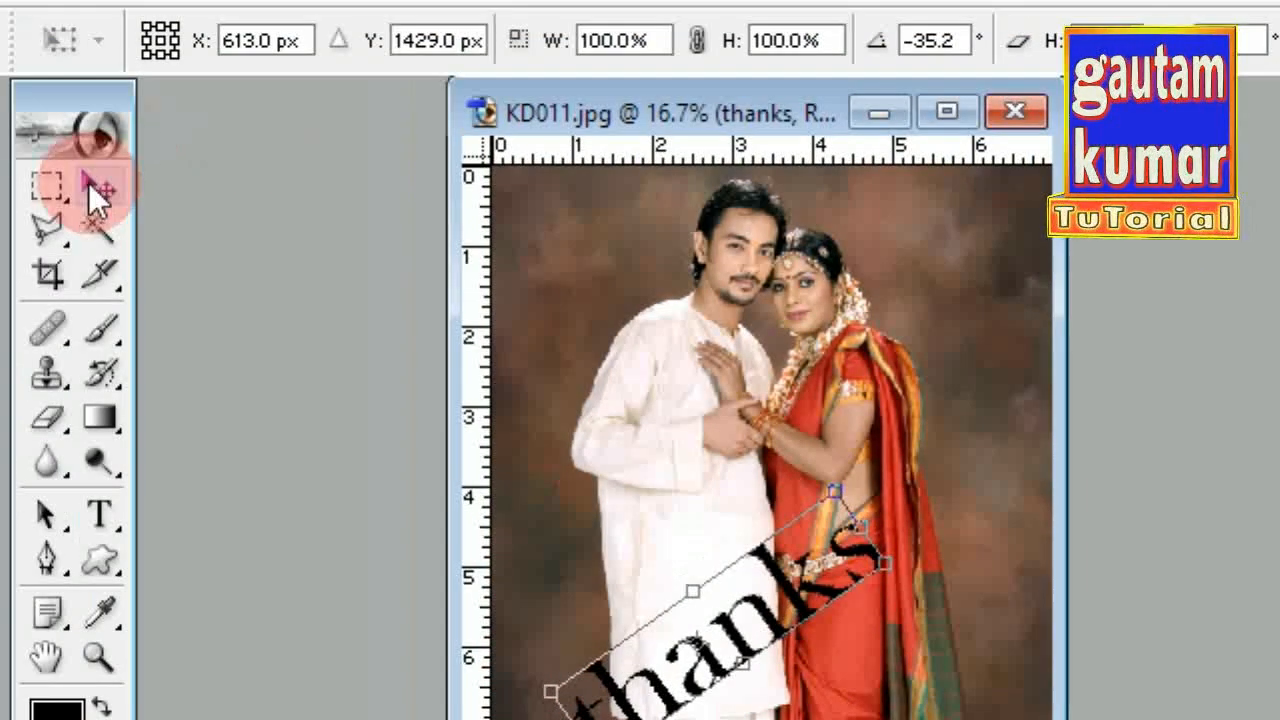
pyautogui.click(100, 191)
pyautogui.click(989, 510)
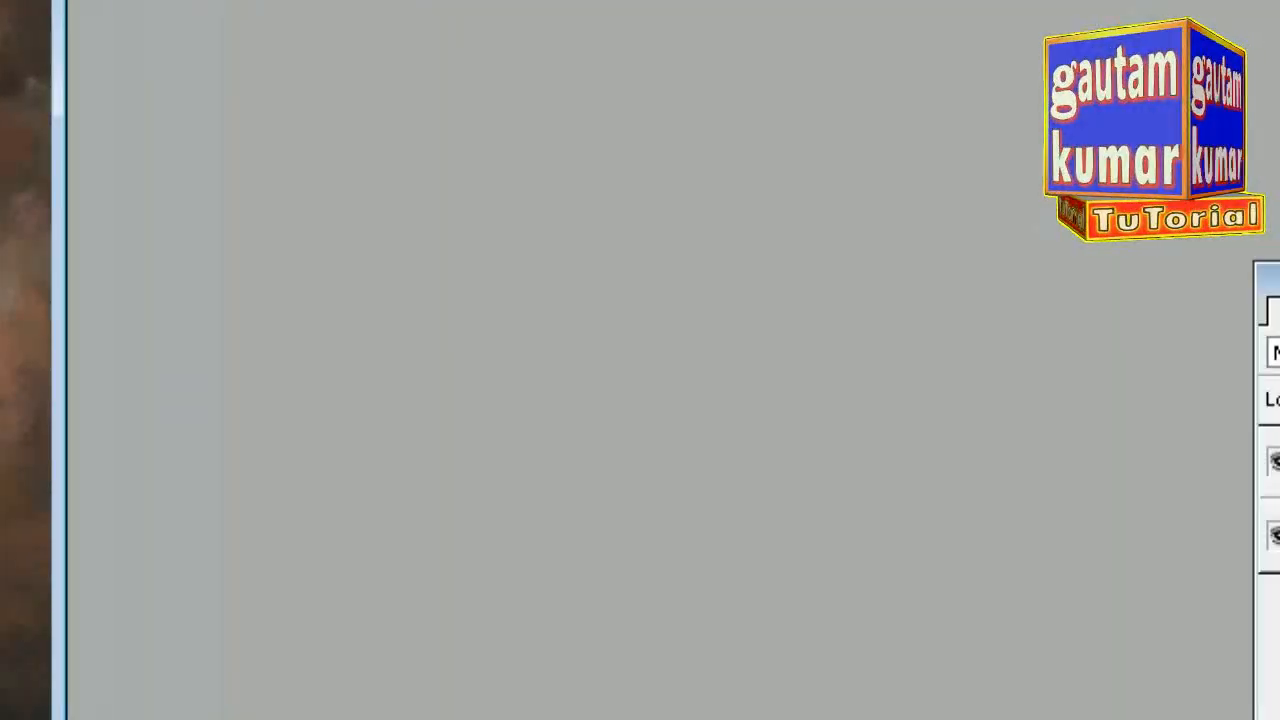
# - Reduce the "thanks" layer's opacity to a faint watermark and place the text over the couple's lower legs
pyautogui.moveTo(1279, 399); pyautogui.dragTo(1222, 397)
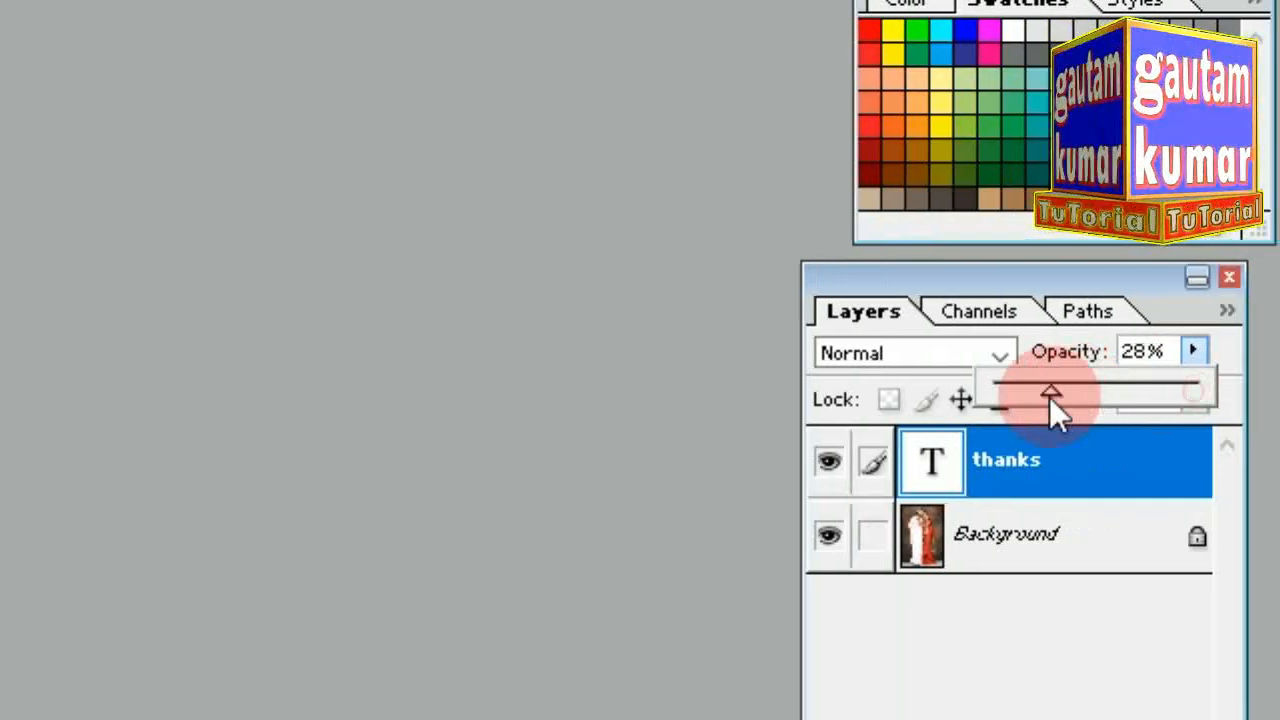
pyautogui.moveTo(1037, 397); pyautogui.dragTo(1069, 395)
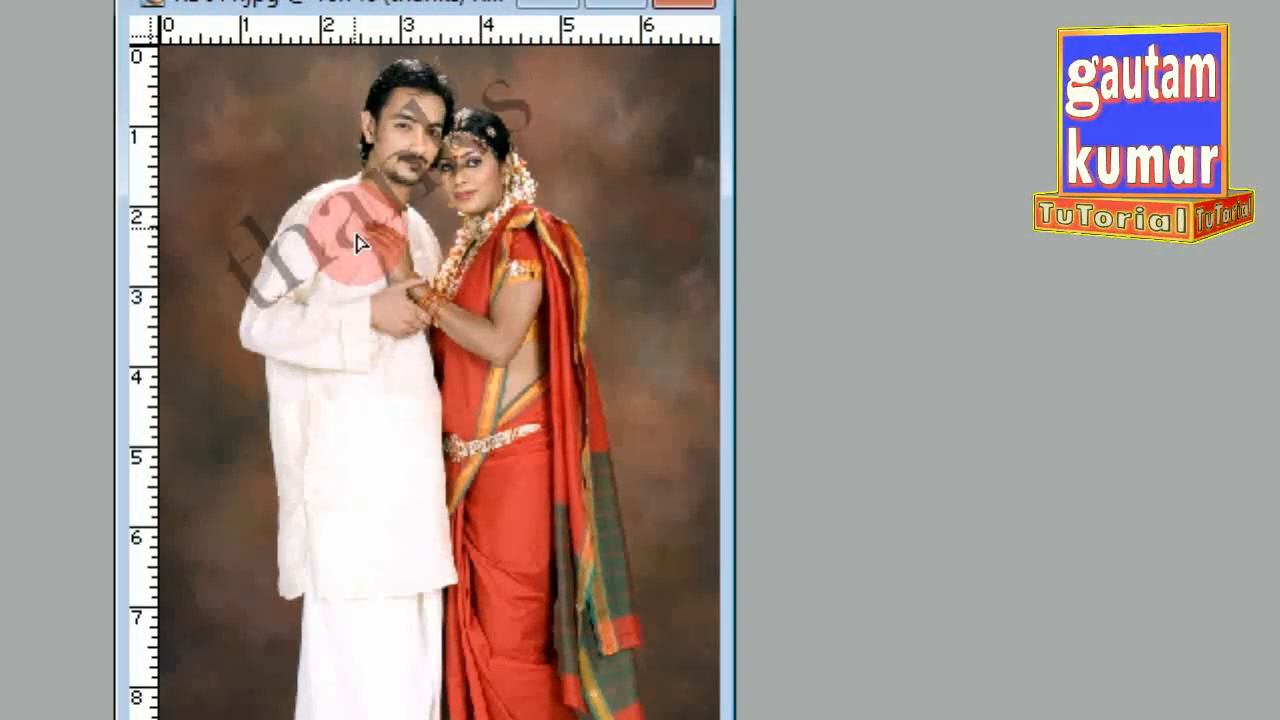
pyautogui.moveTo(329, 223); pyautogui.dragTo(366, 481)
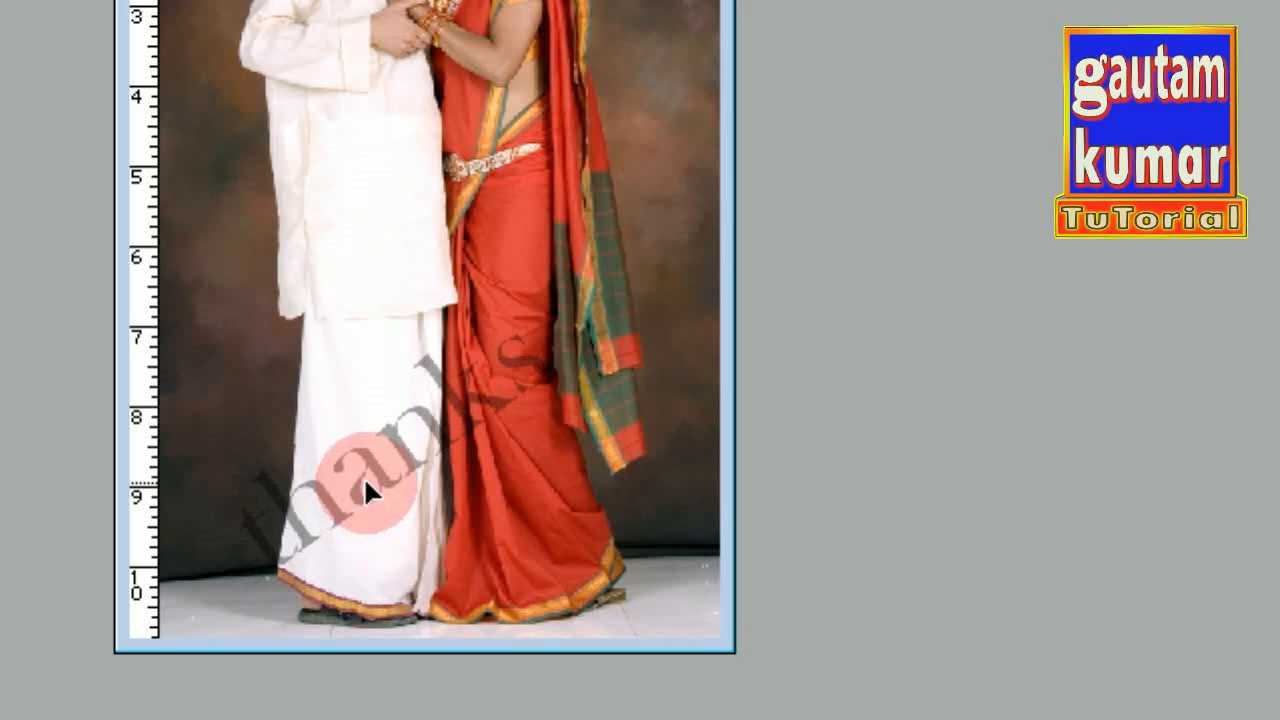
pyautogui.hotkey('ctrl', 't')
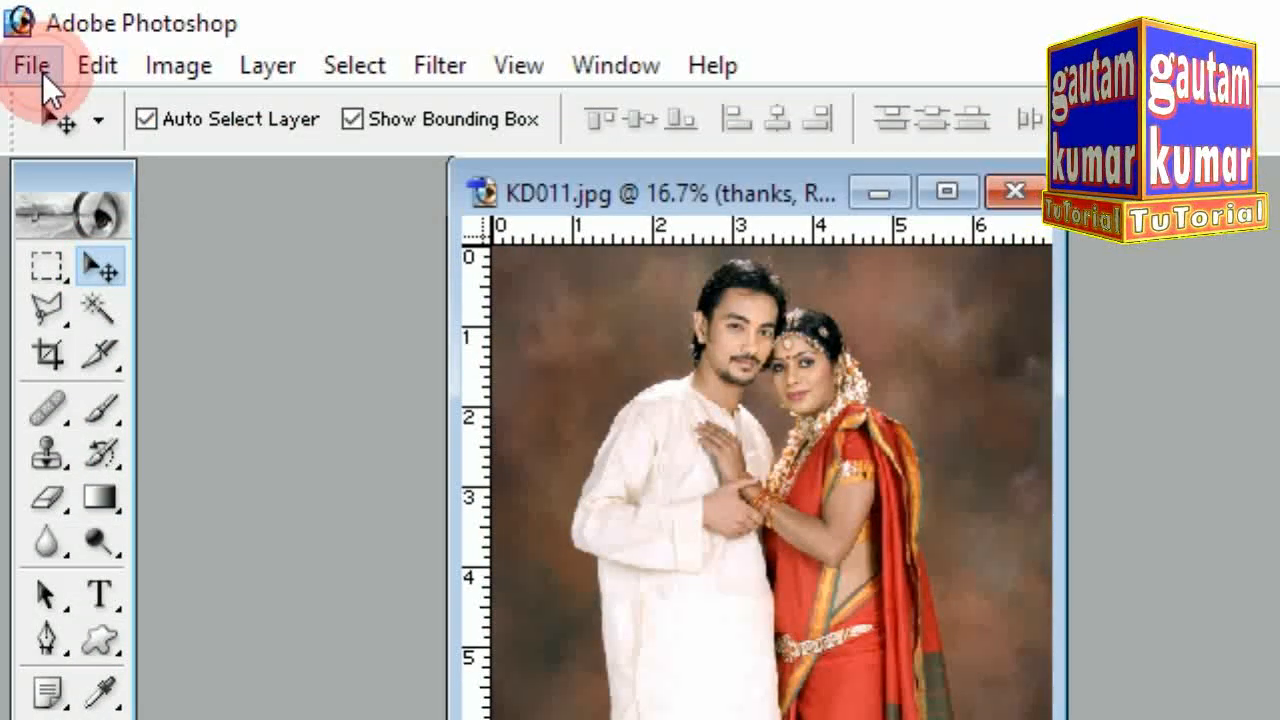
# - Save the watermarked photo to the Desktop as the JPEG "KD011 copy.jpg" at maximum quality 12
pyautogui.click(32, 65)
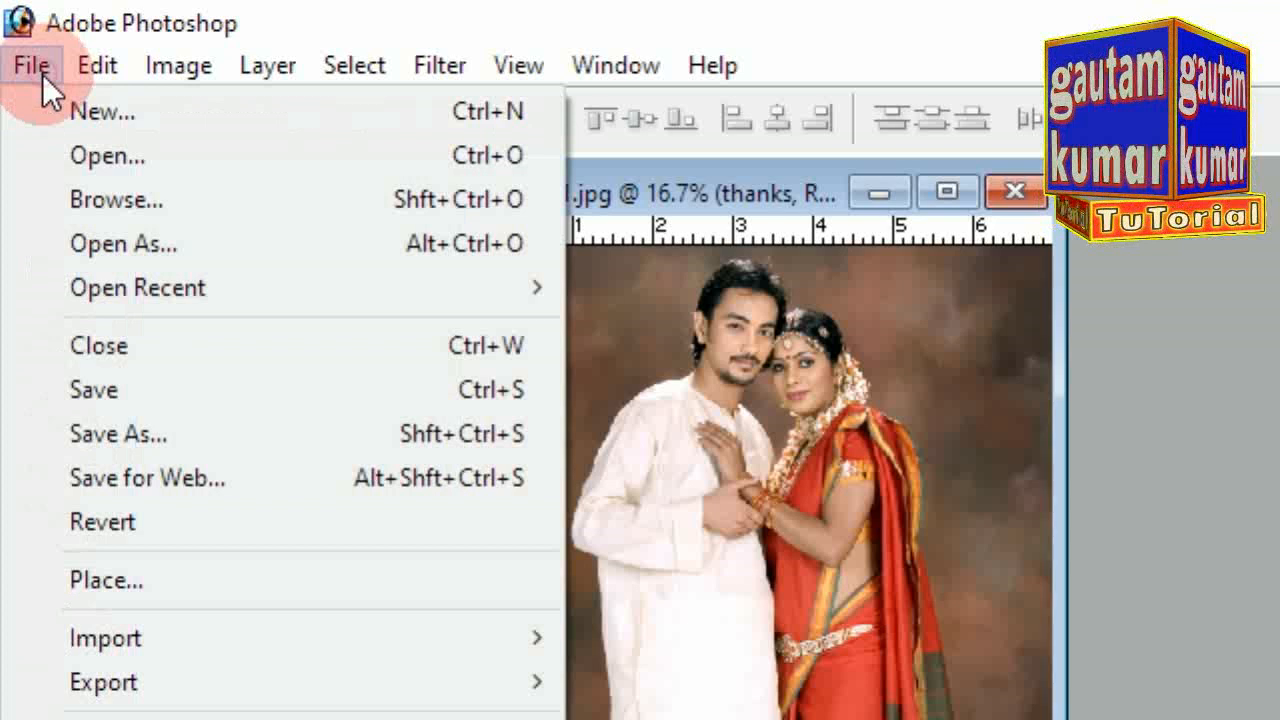
pyautogui.click(104, 432)
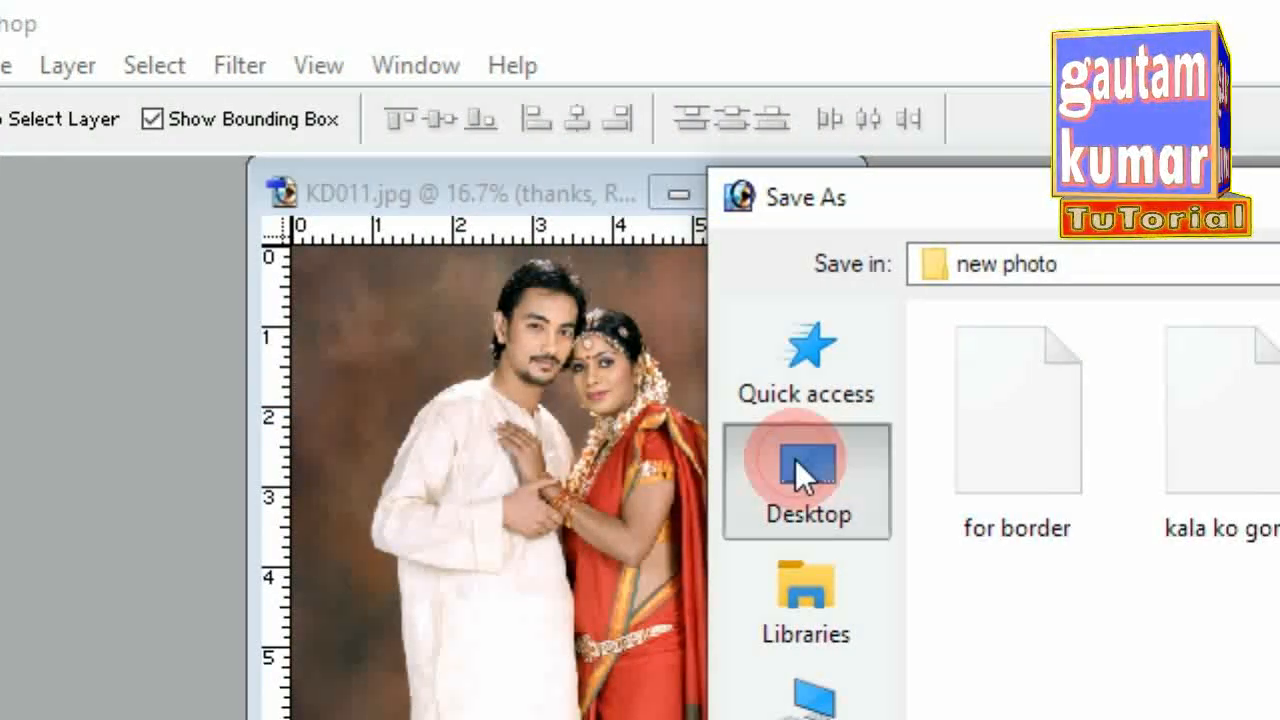
pyautogui.click(800, 478)
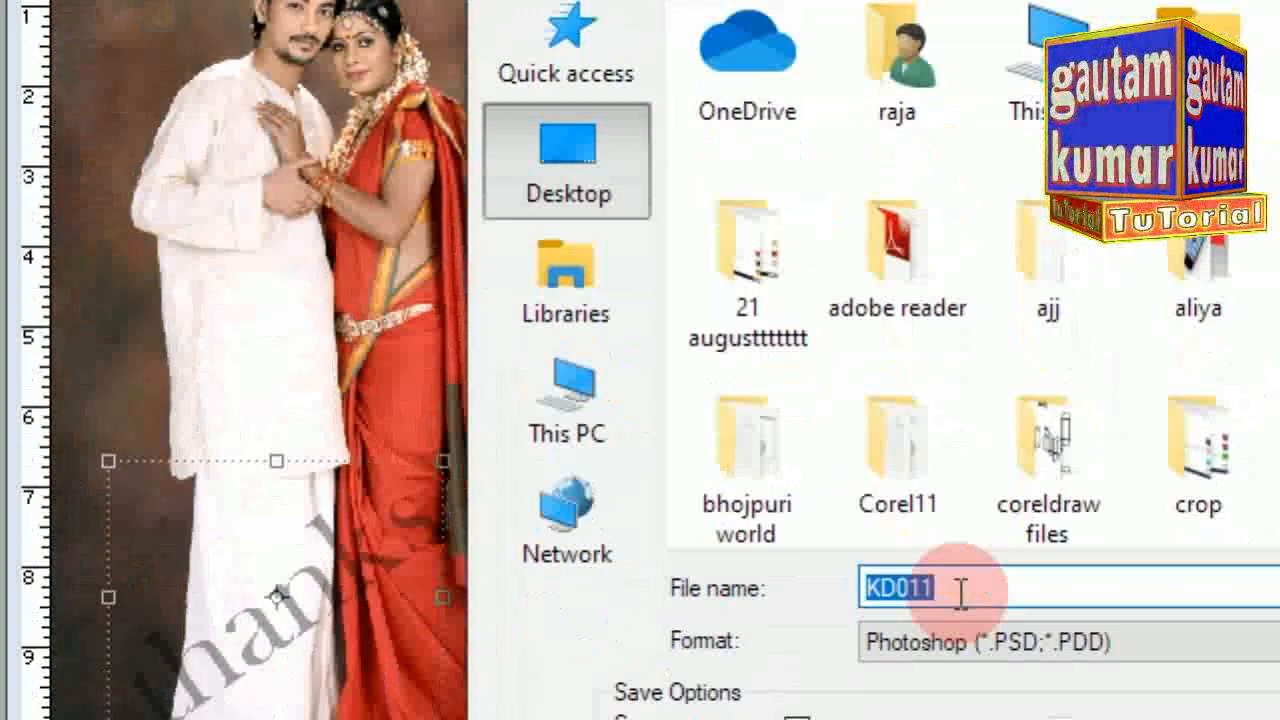
pyautogui.click(959, 514)
pyautogui.click(940, 632)
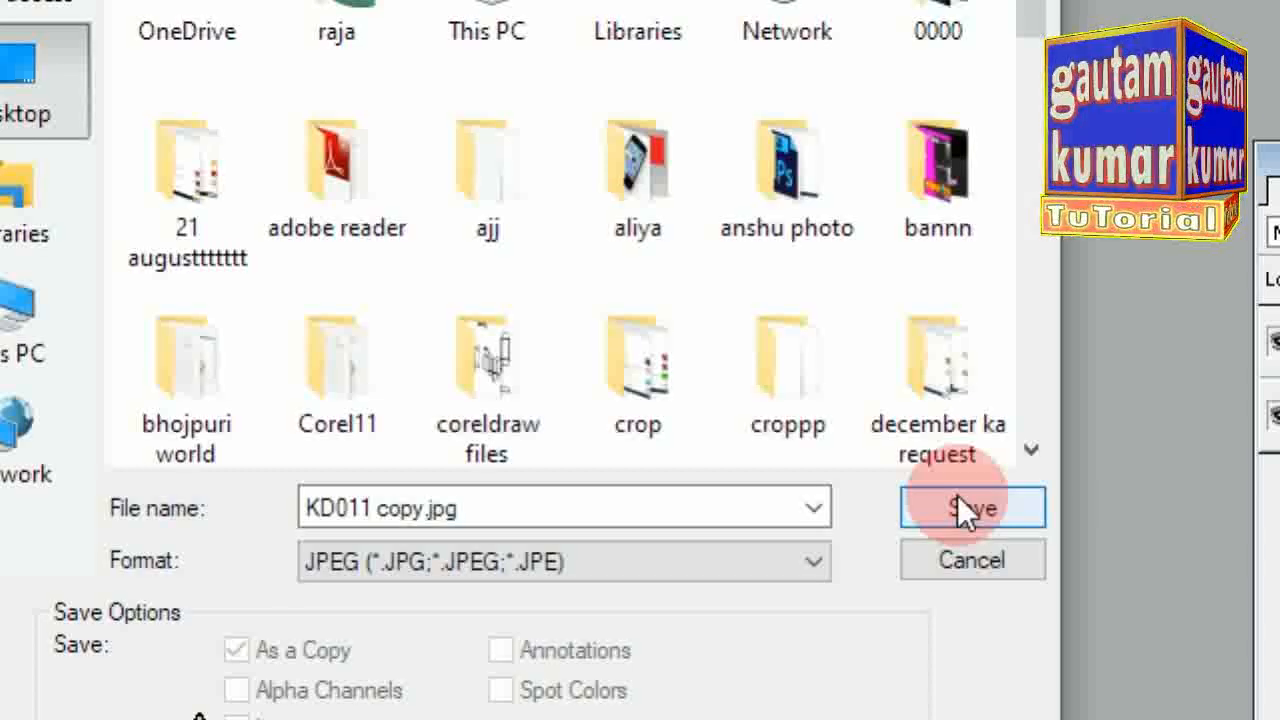
pyautogui.click(958, 497)
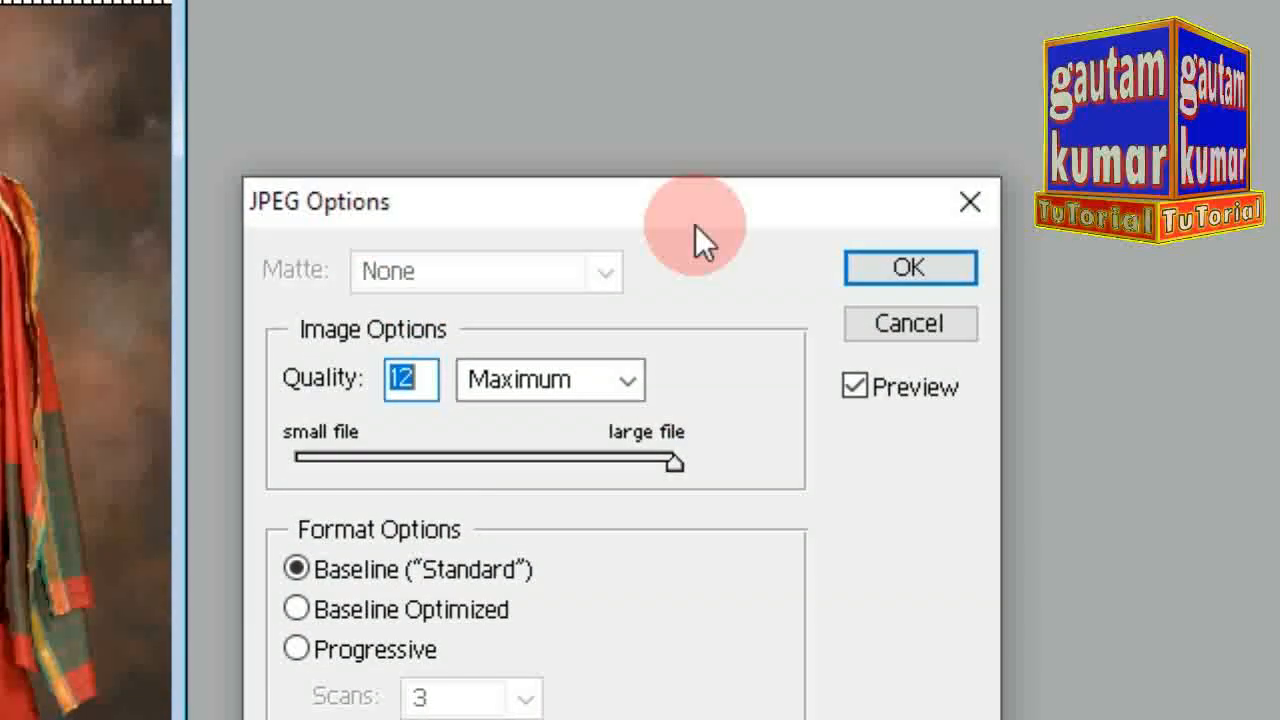
pyautogui.click(893, 270)
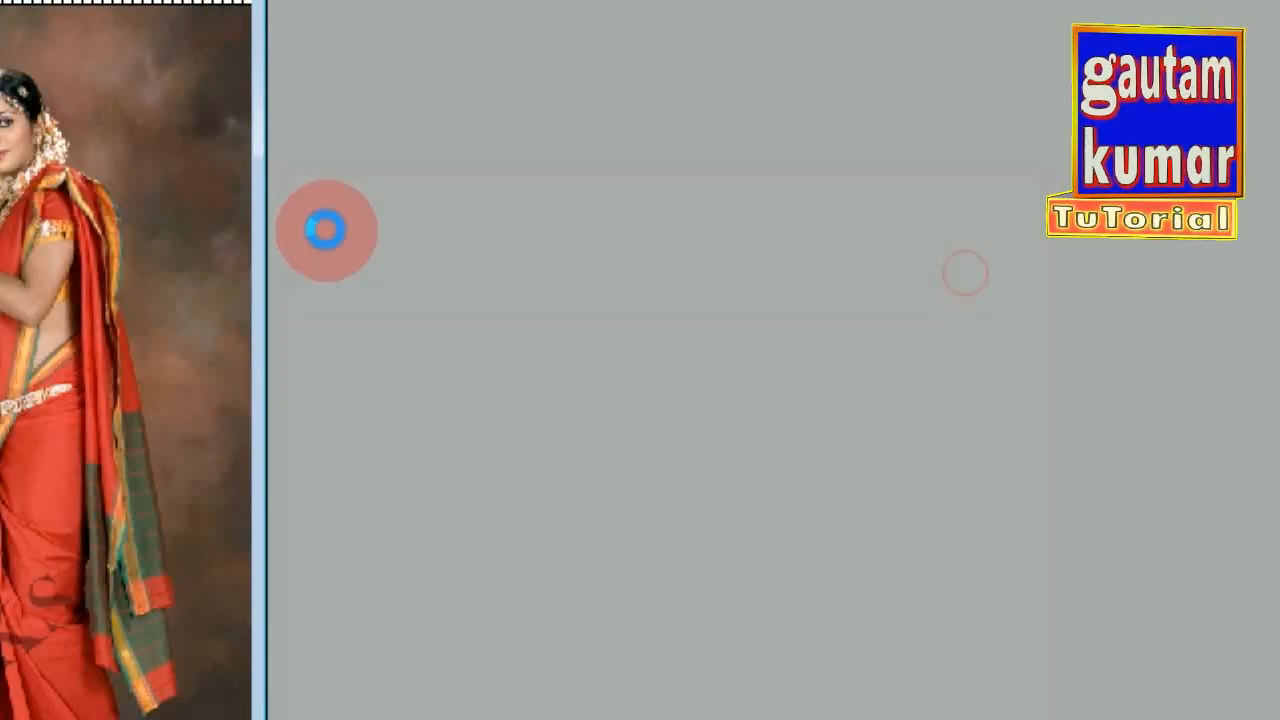